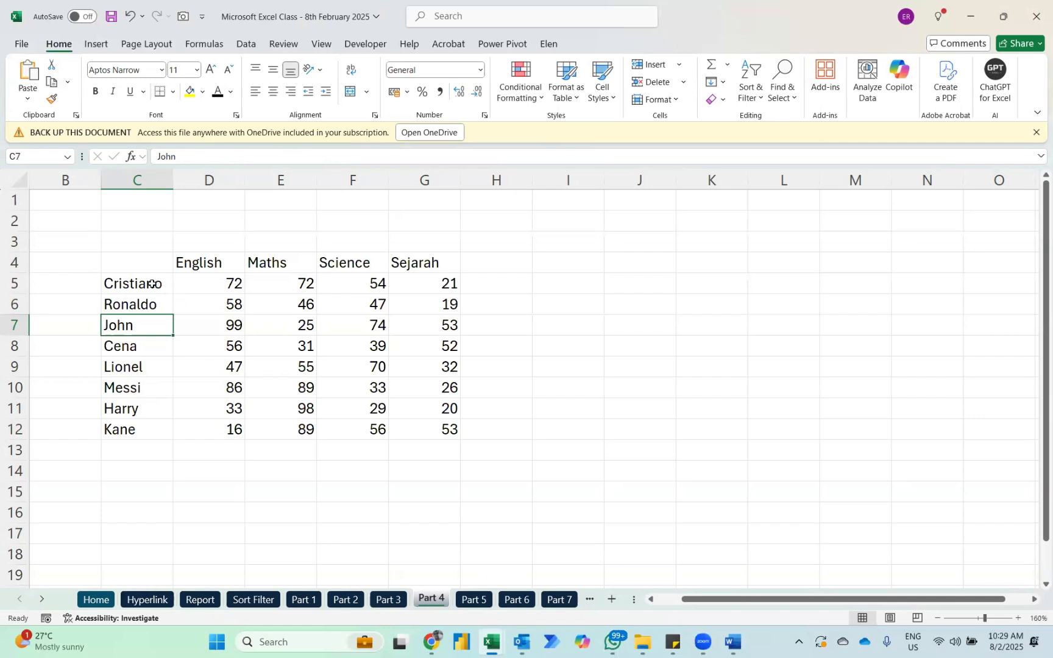
Step: Note the first grading rule beside the score table, entering "greater than 80" in I9 and "green colour" in K9
left_click_drag(152, 284, 153, 430)
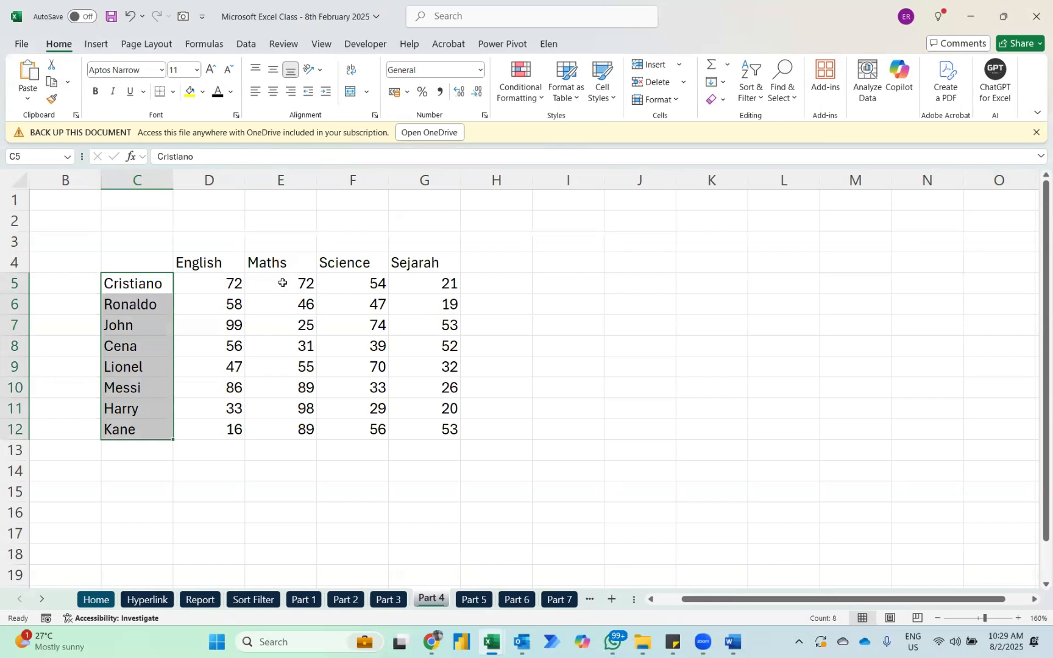
left_click(559, 367)
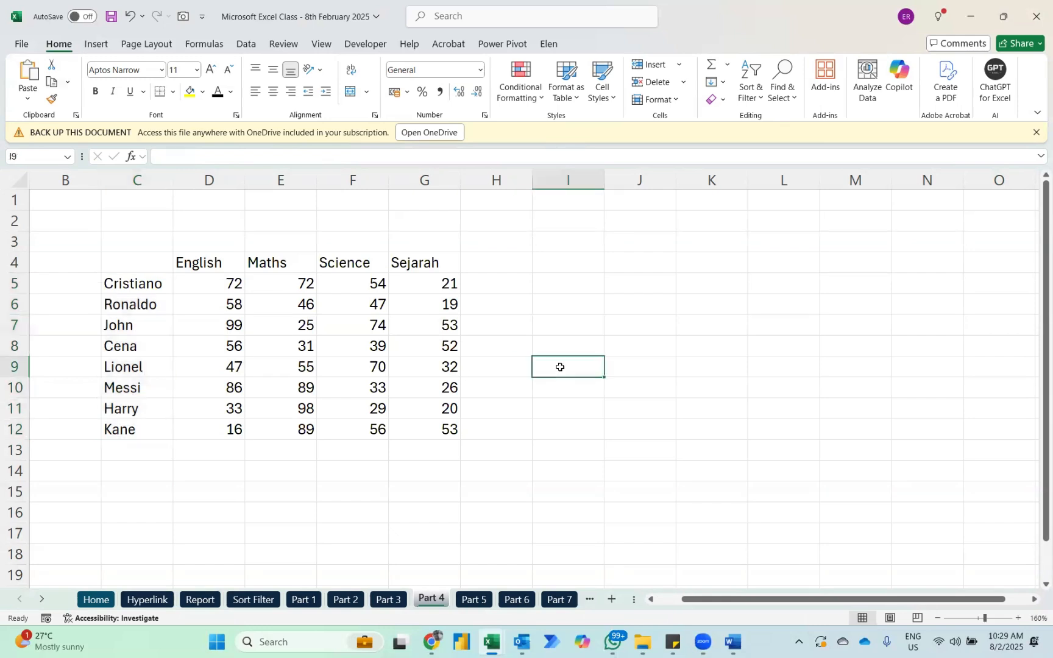
type("grea")
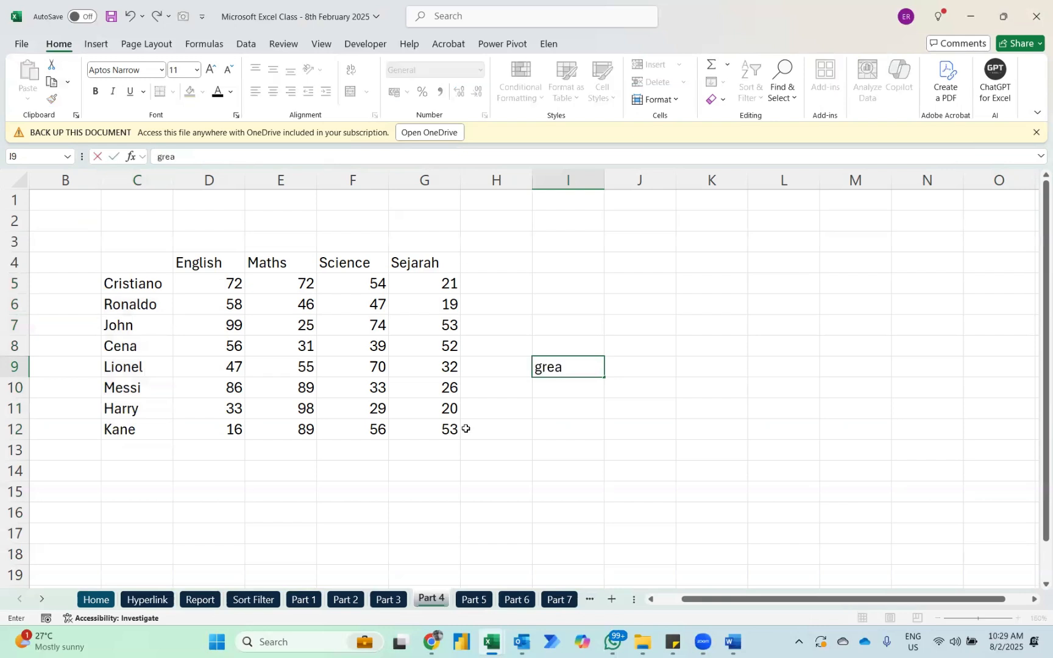
type("ter than 80")
key("Return")
key("Up")
key("Right")
key("Right")
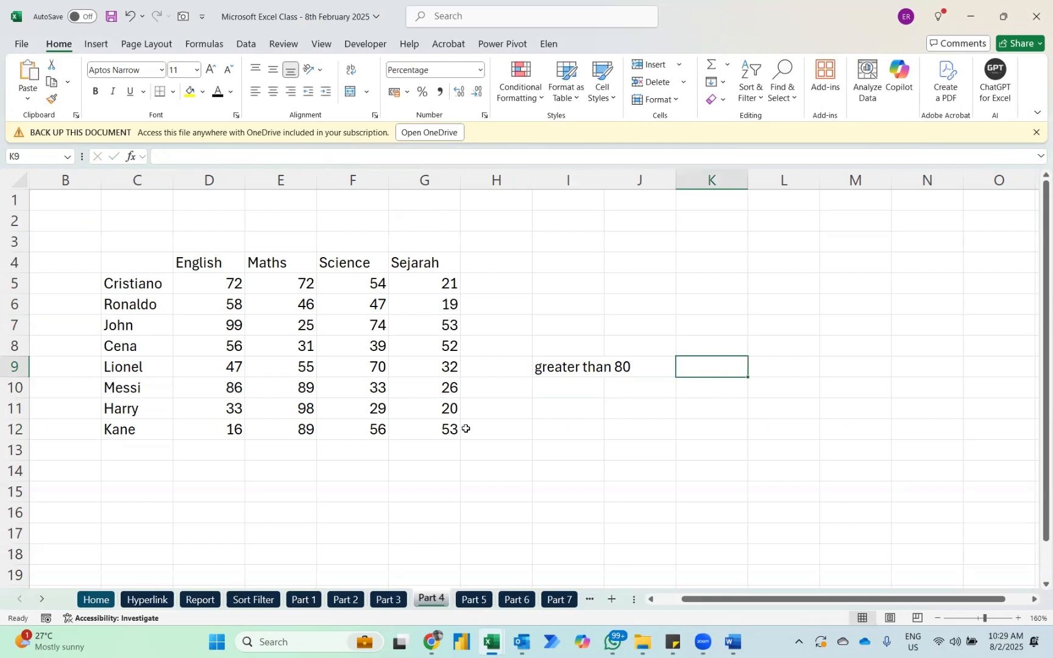
type("green colour")
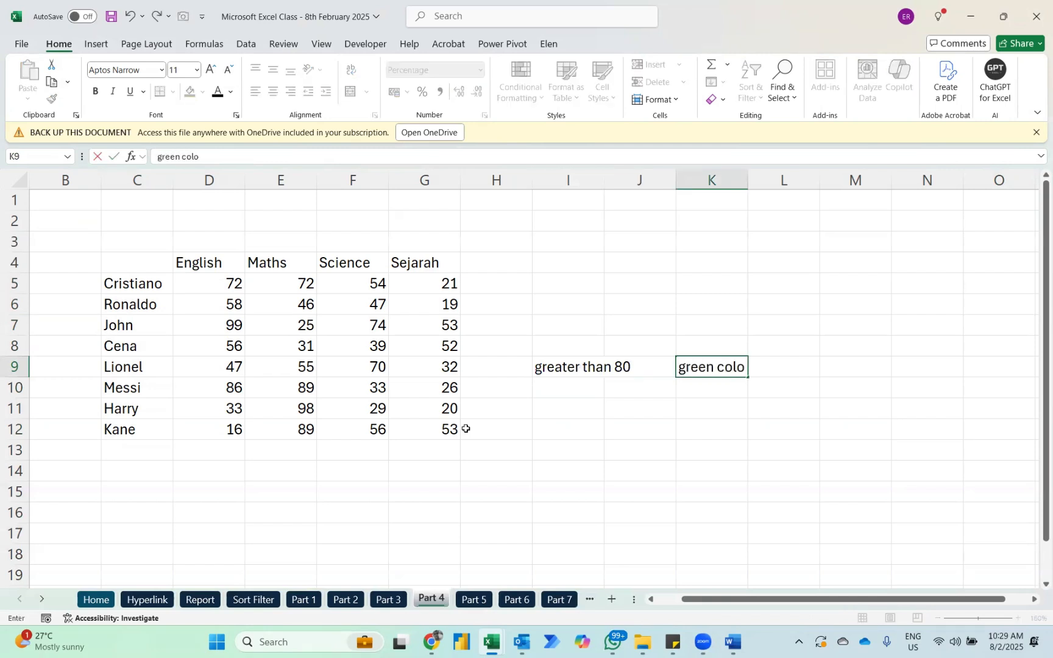
key("Return")
Step: Add the second grading rule, entering "between 41 - 79" in I10 and "yellow" in K10
key("Left")
key("Left")
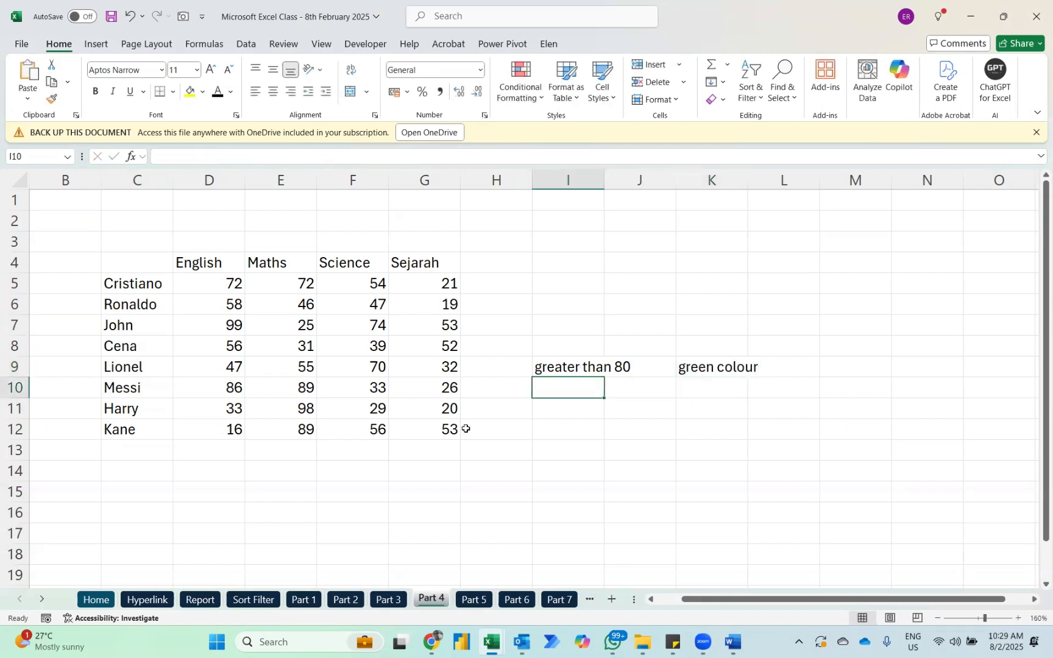
type("betw")
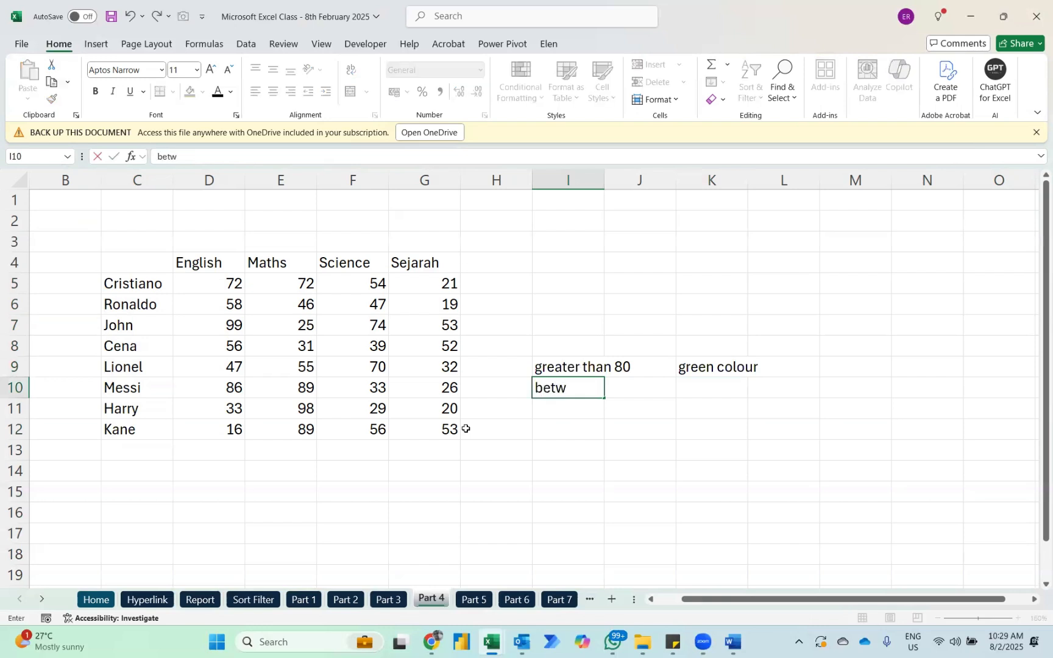
type("een 41 - 79")
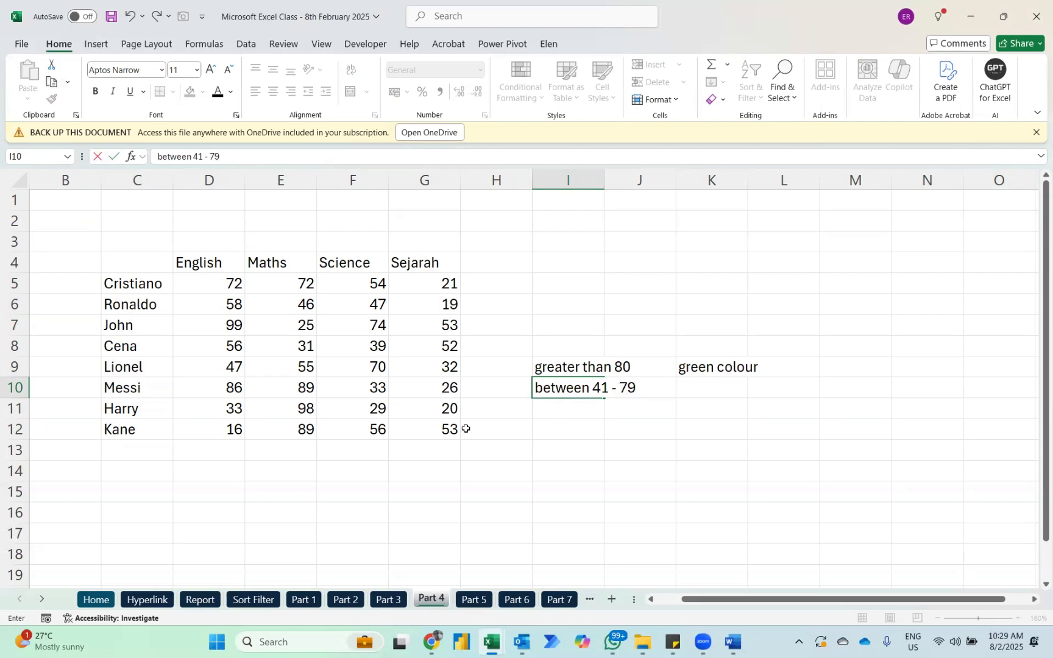
key("ctrl+Return")
key("Right")
key("Right")
type("ye")
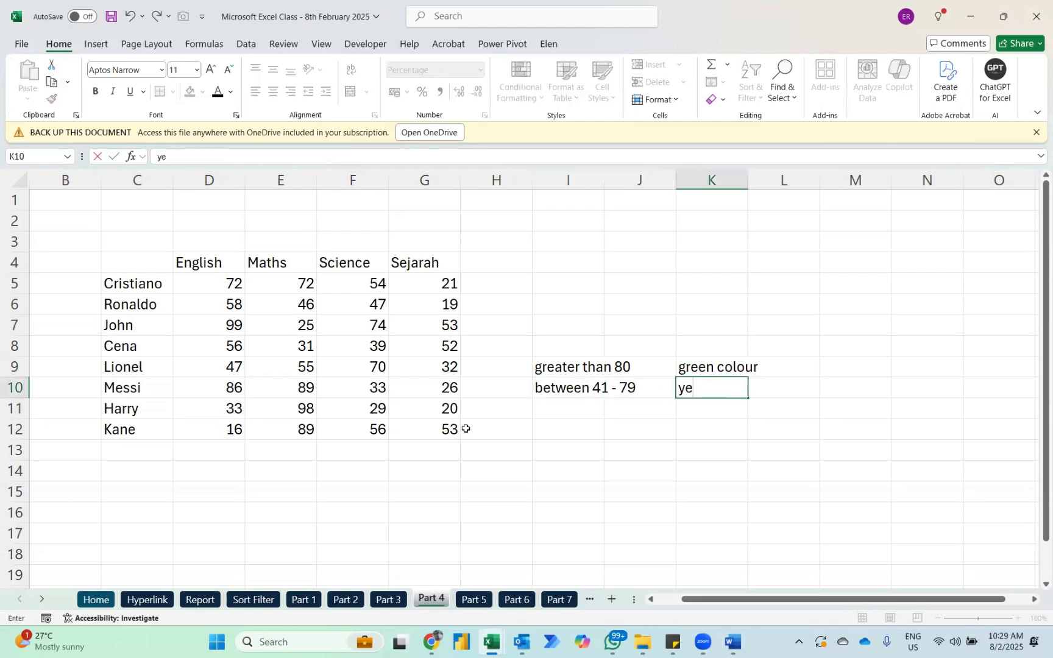
type("llow")
key("Return")
Step: Add the third grading rule, entering "< 40" in I11 and "red" in K11
key("Left")
key("Left")
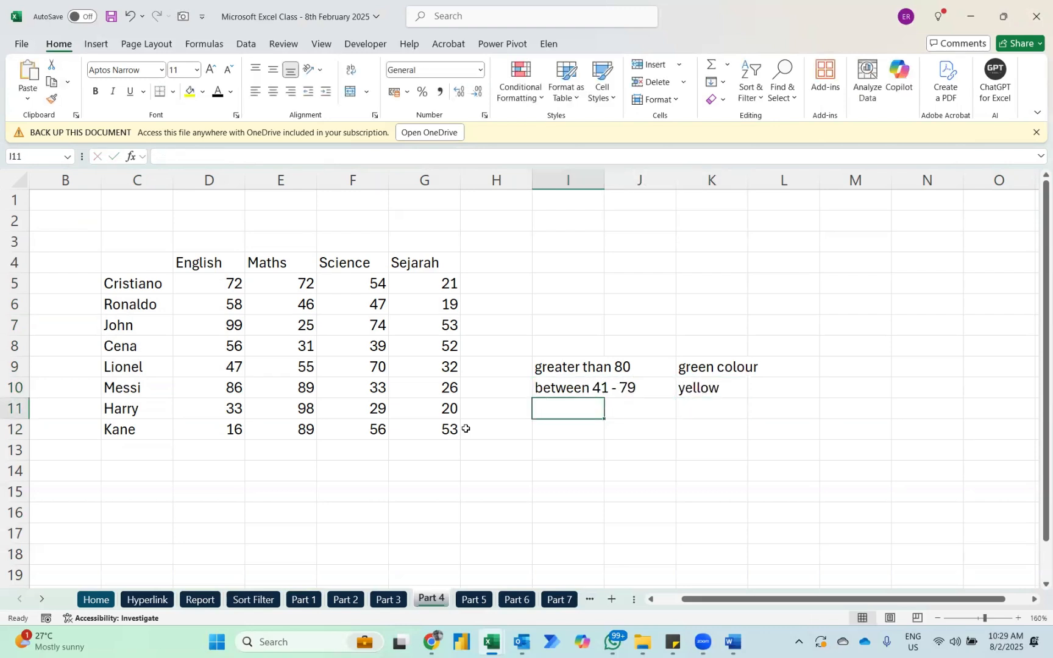
type("<")
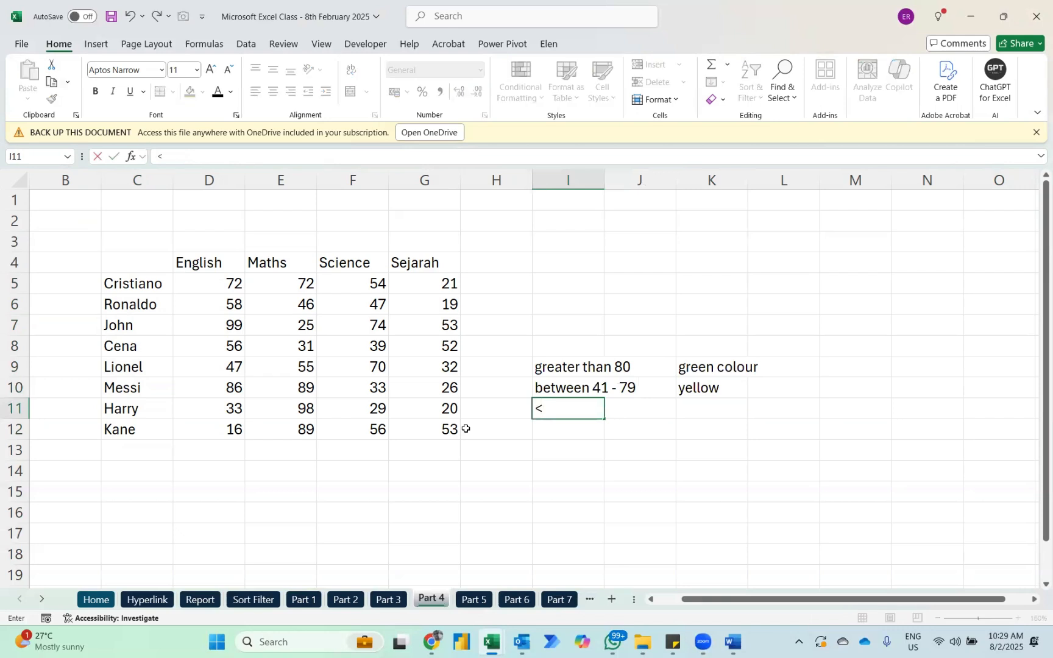
type(" 40")
key("Return")
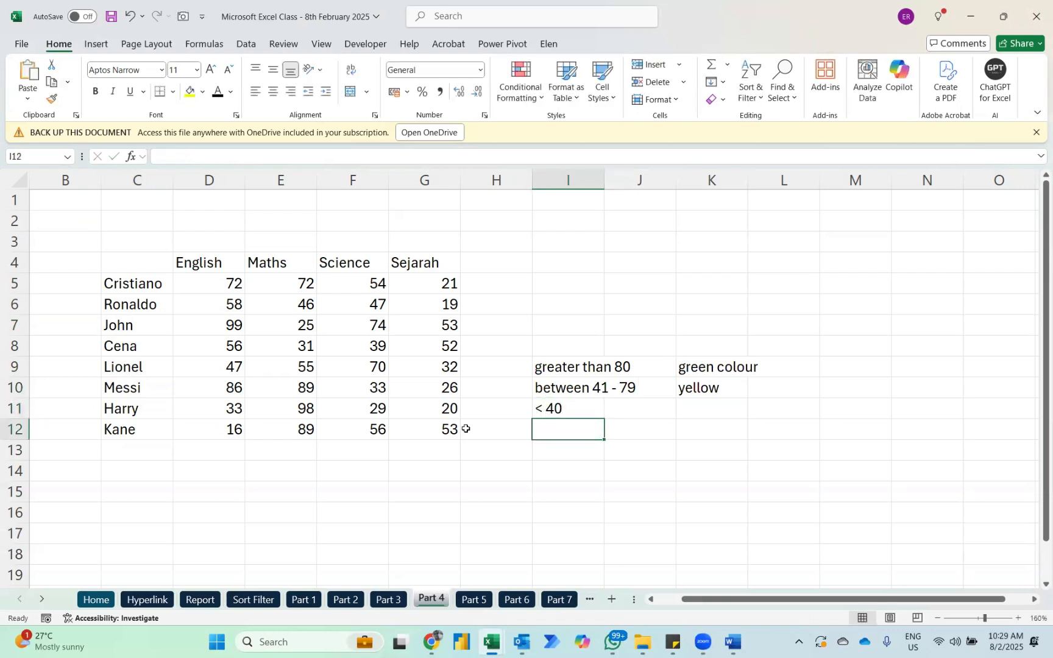
key("Up")
key("Right")
key("Right")
type("red")
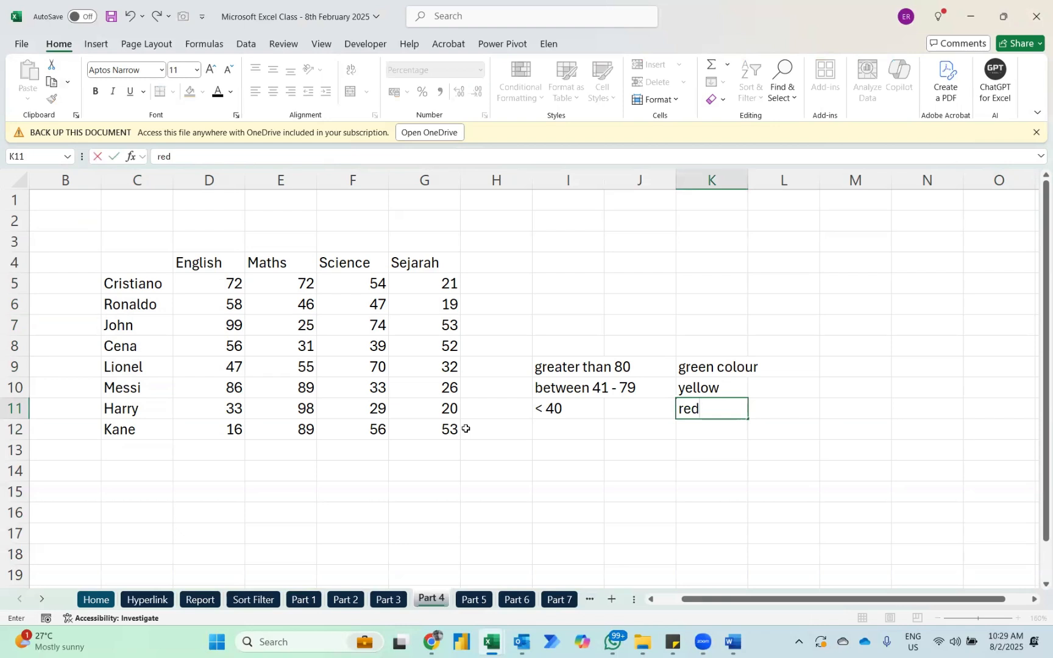
key("Return")
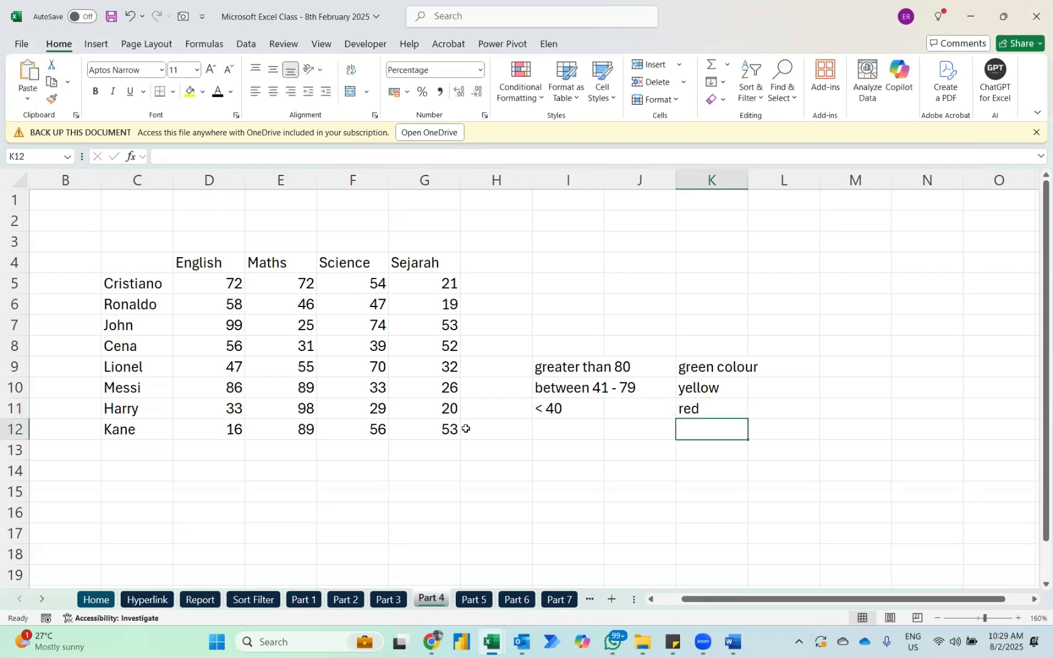
Step: Copy the Conditional formatting notes in H1:I15 of the Part 3 sheet into the Part 4 sheet starting at M1
left_click(223, 277)
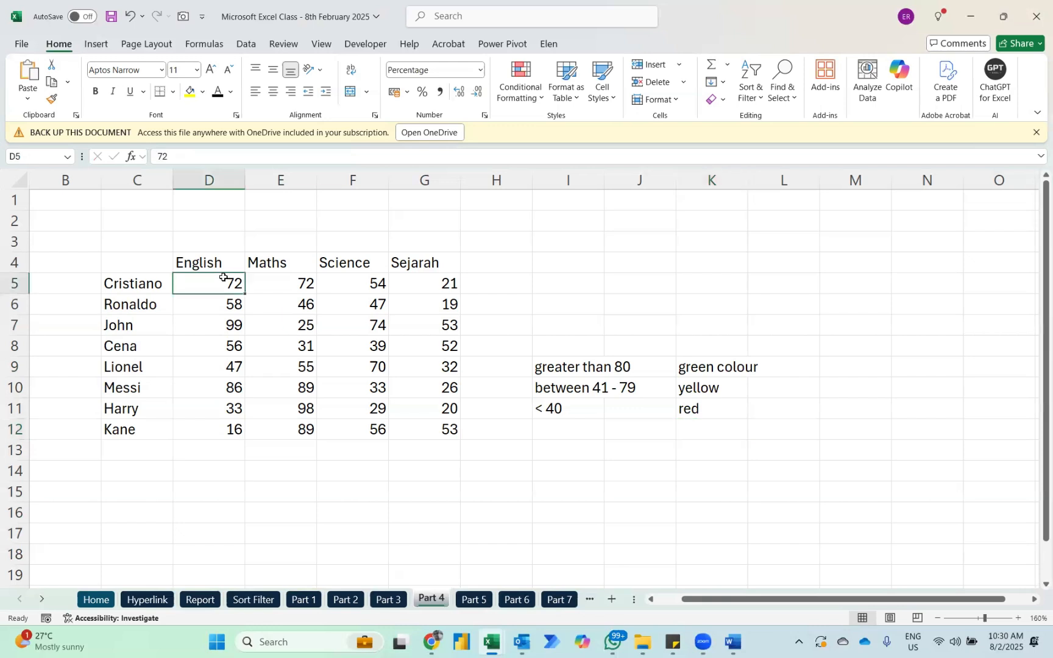
key("ctrl+shift+Down")
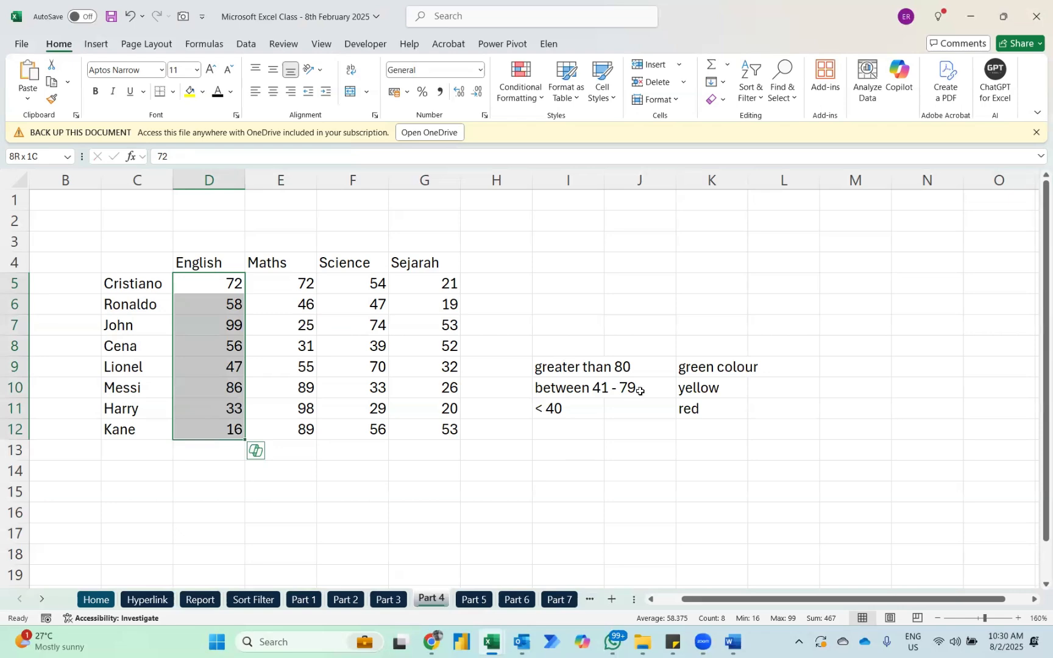
left_click(388, 598)
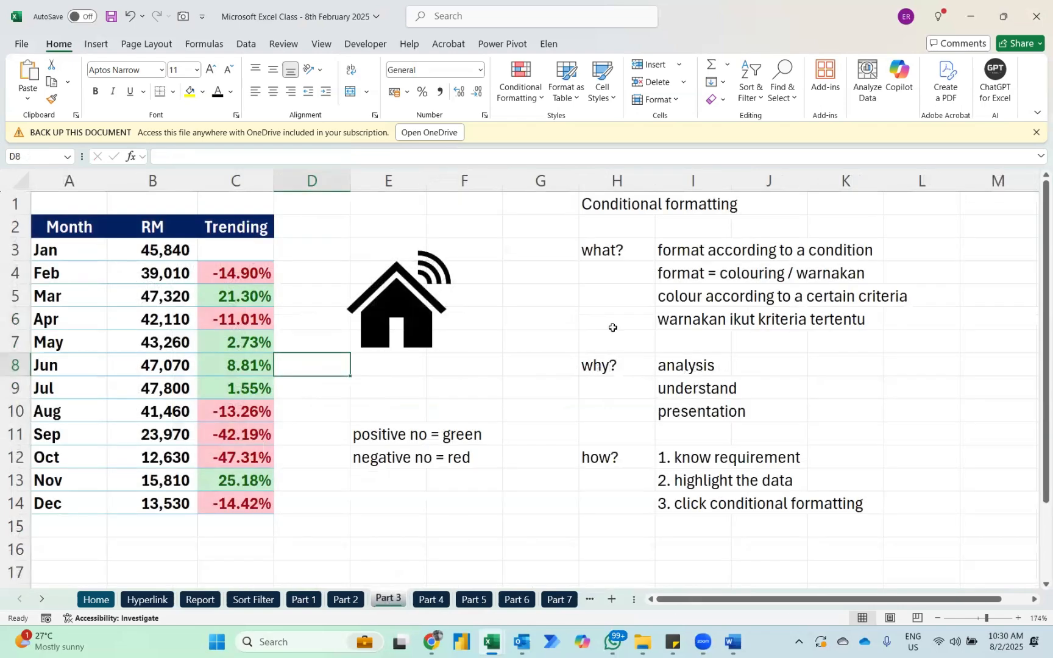
left_click_drag(627, 205, 705, 522)
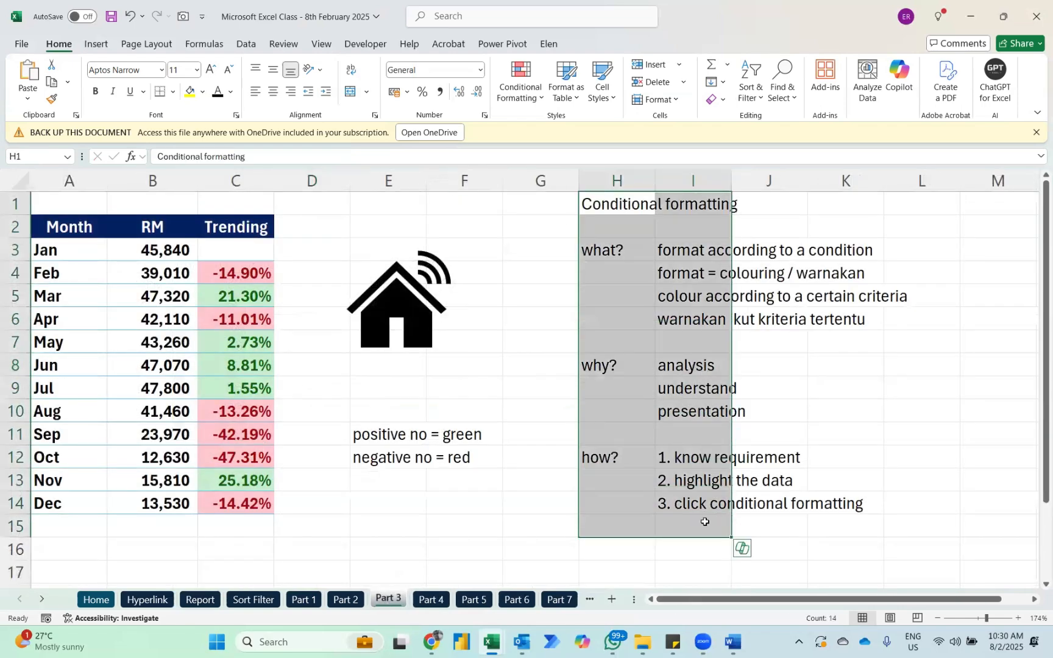
key("ctrl+c")
left_click(427, 599)
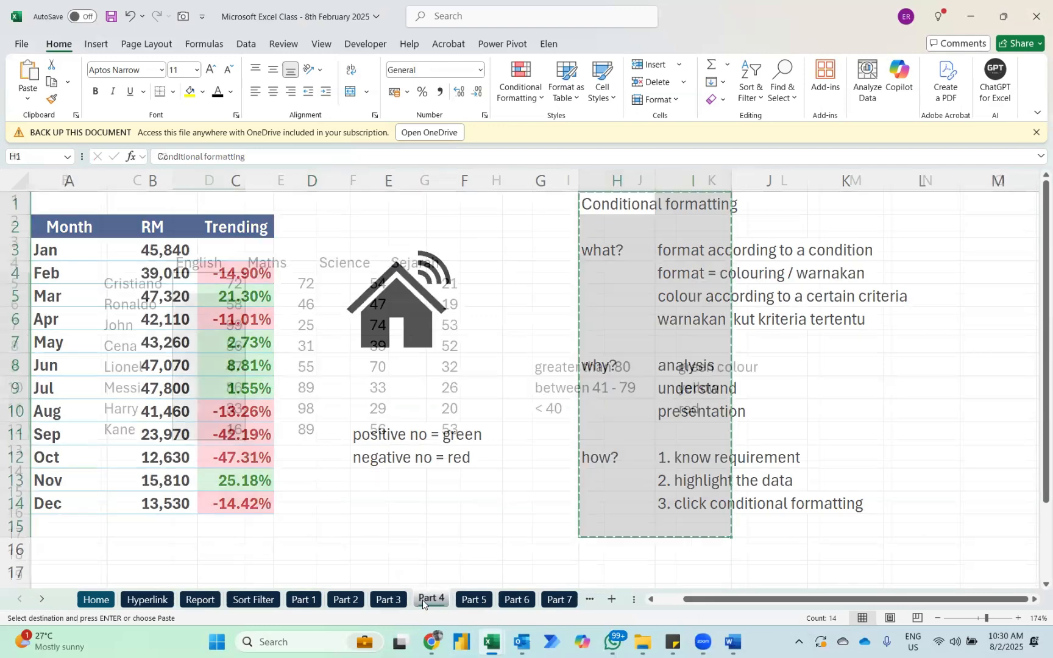
scroll(630, 294, "right", 1)
left_click(666, 202)
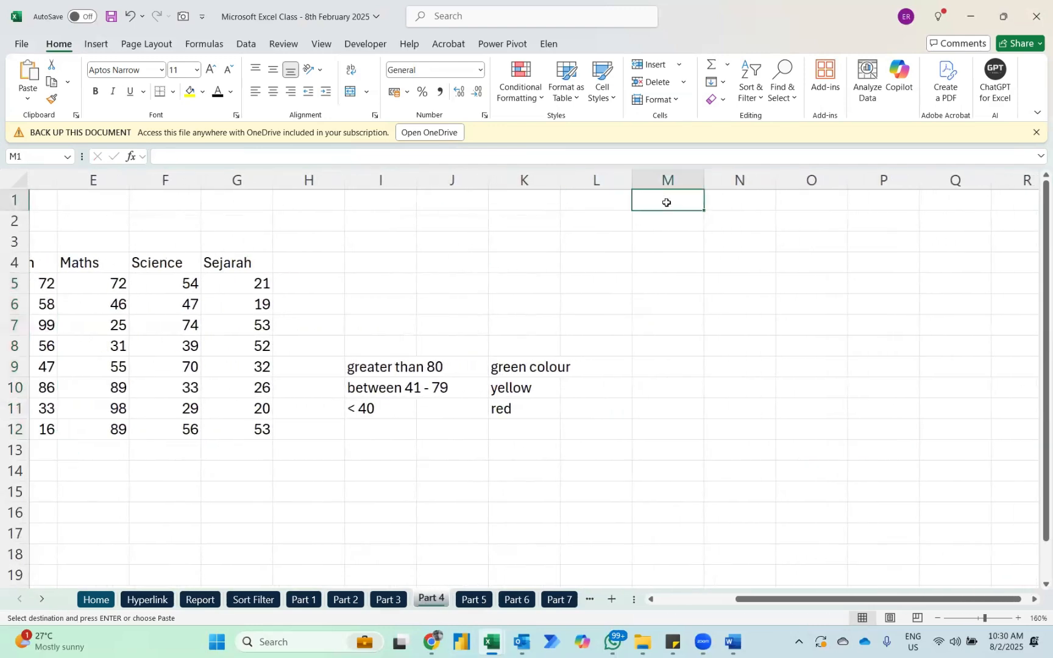
key("ctrl+v")
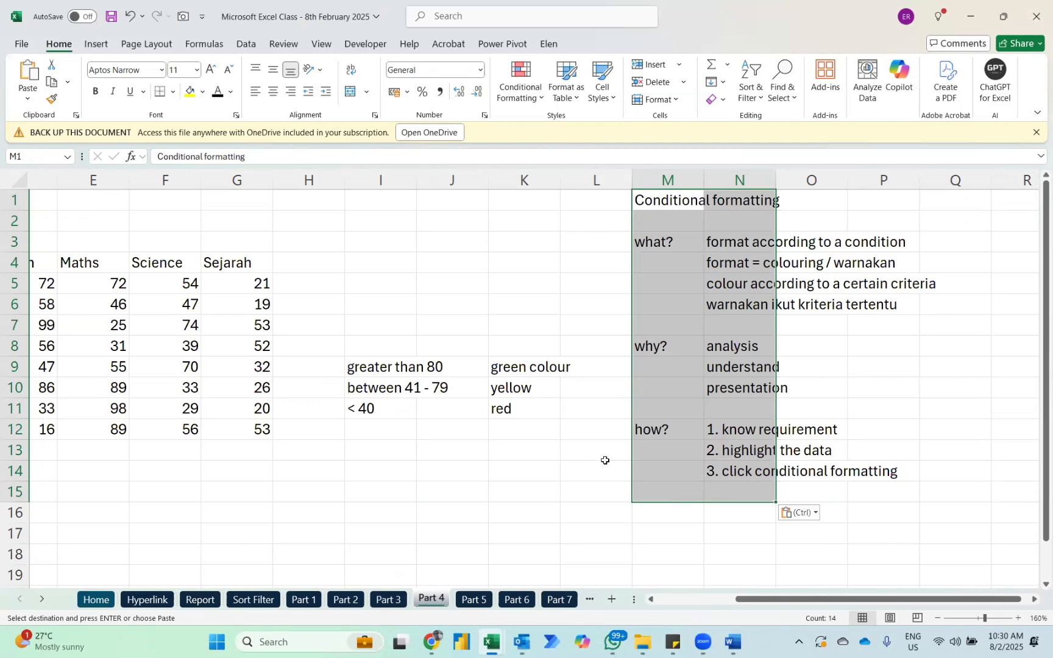
Step: Select all the subject scores in D5:G12, leaving out the student names and subject headings
scroll(605, 461, "left", 1)
scroll(57, 271, "left", 2)
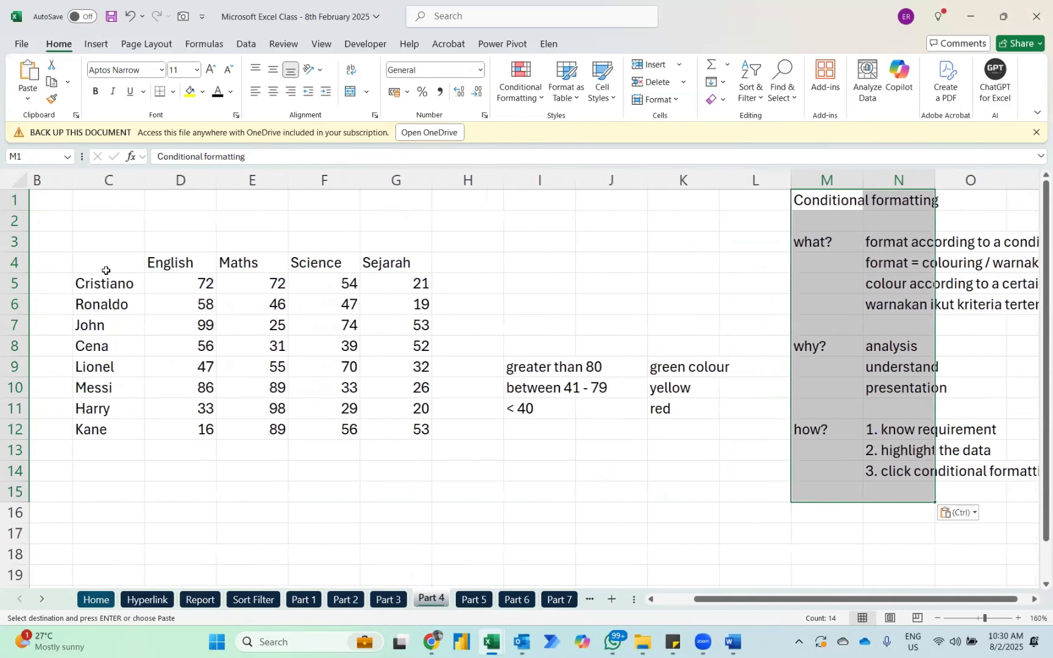
left_click_drag(105, 271, 398, 426)
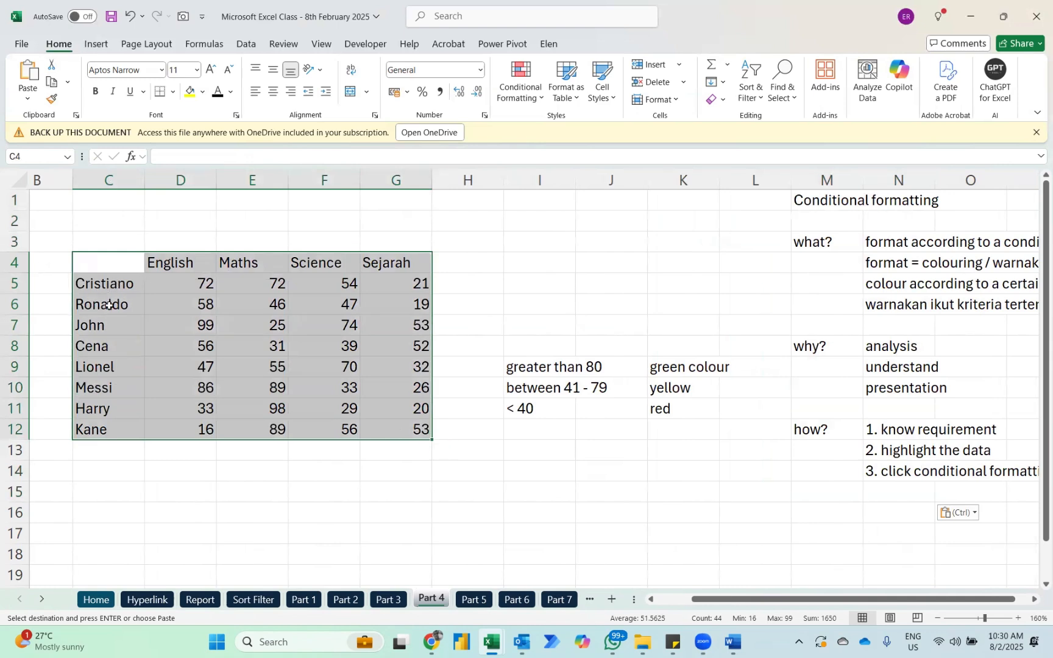
left_click(194, 283)
key("ctrl+shift+Down")
key("ctrl+shift+Right")
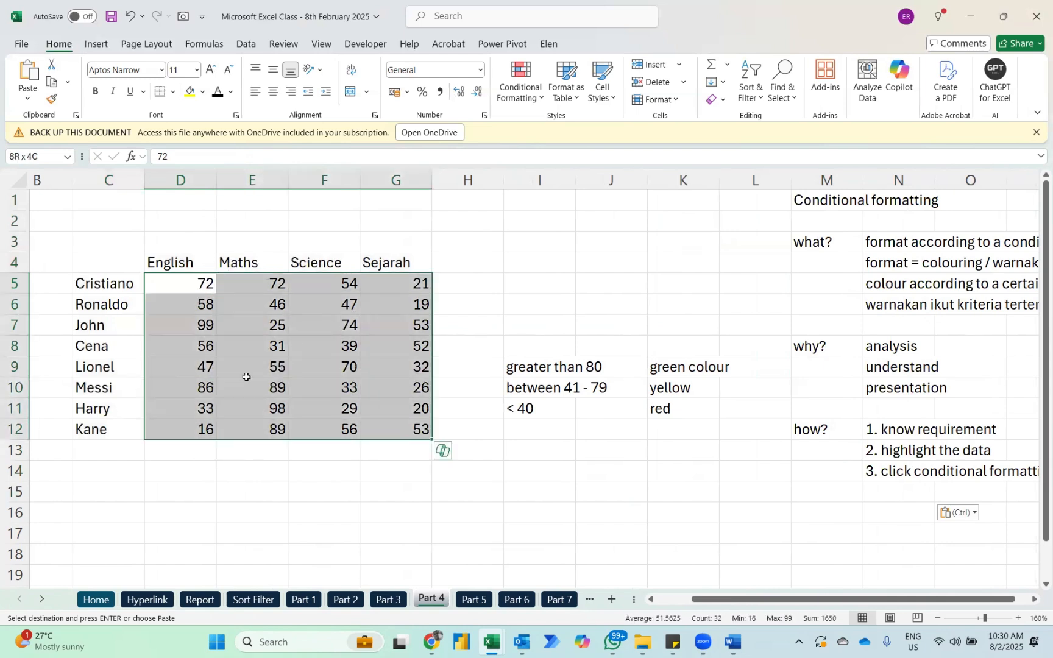
Step: Try highlighting scores greater than 90 with Green Fill with Dark Green Text, and undo that rule
left_click(520, 74)
mouse_move(554, 131)
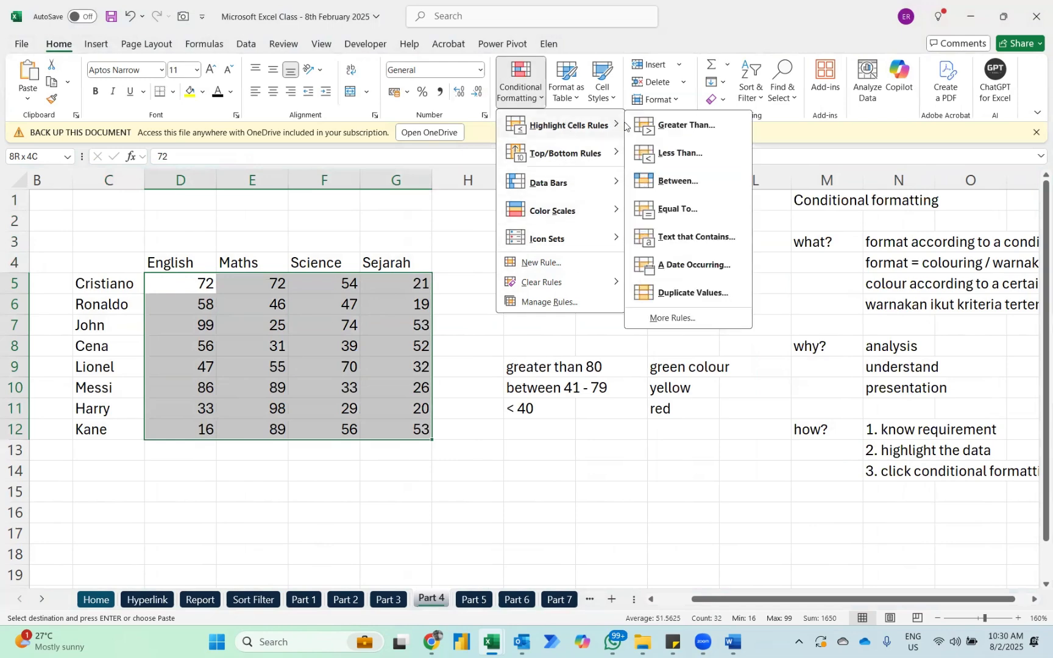
left_click(674, 127)
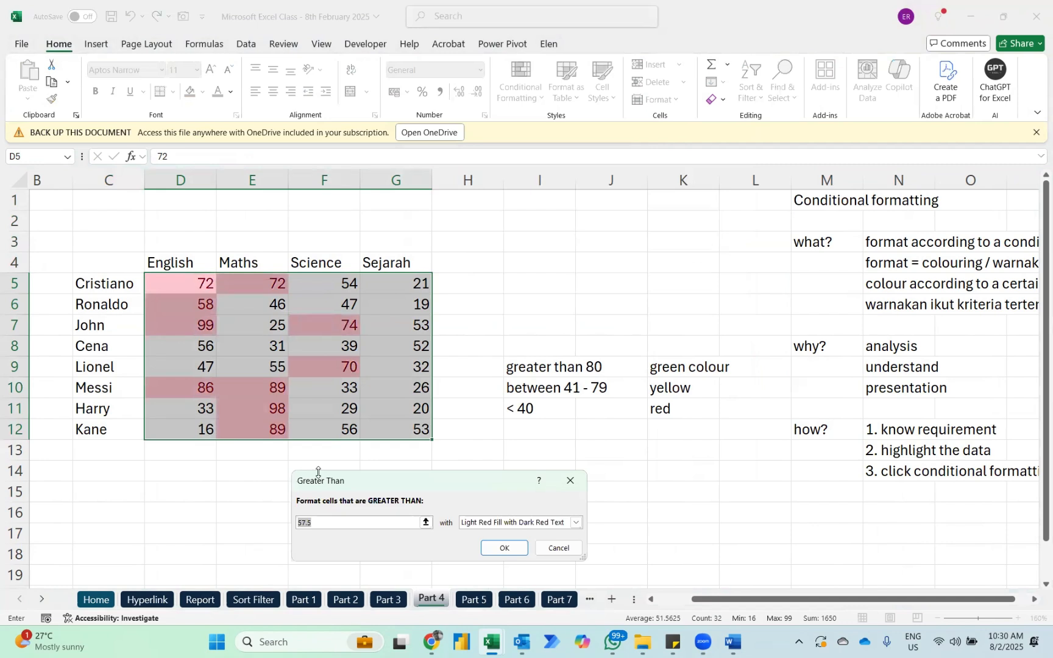
type("90")
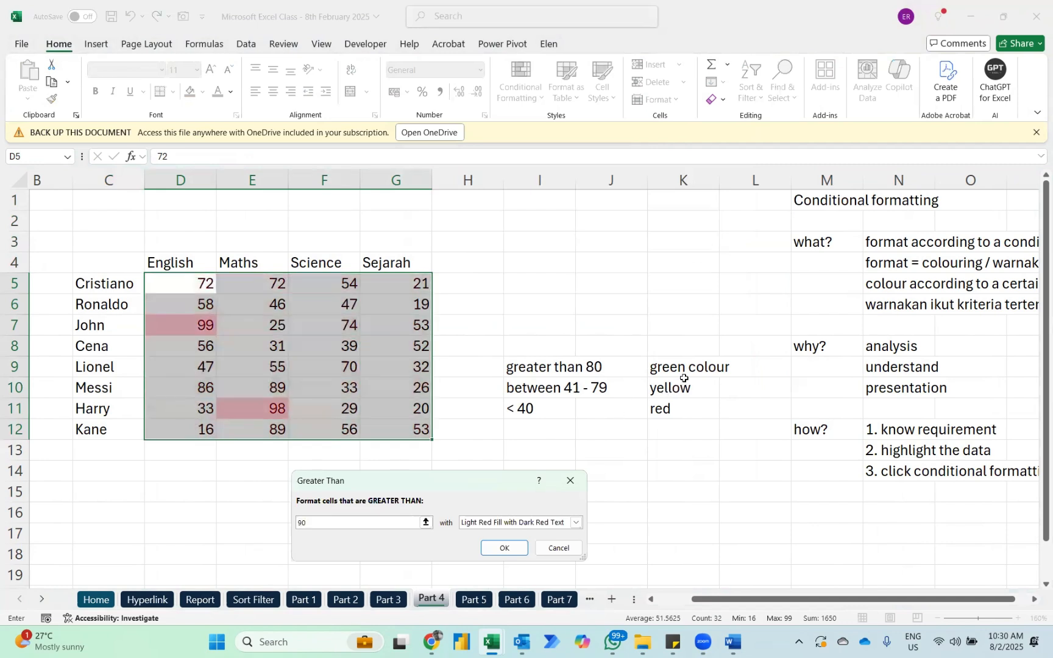
left_click(575, 522)
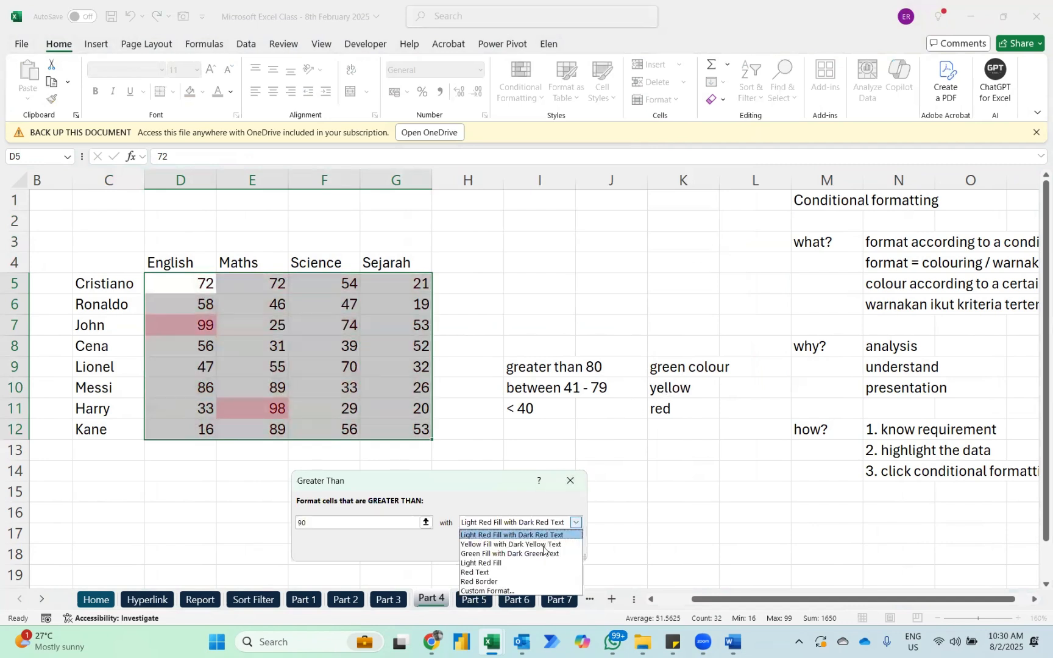
left_click(511, 553)
left_click(499, 550)
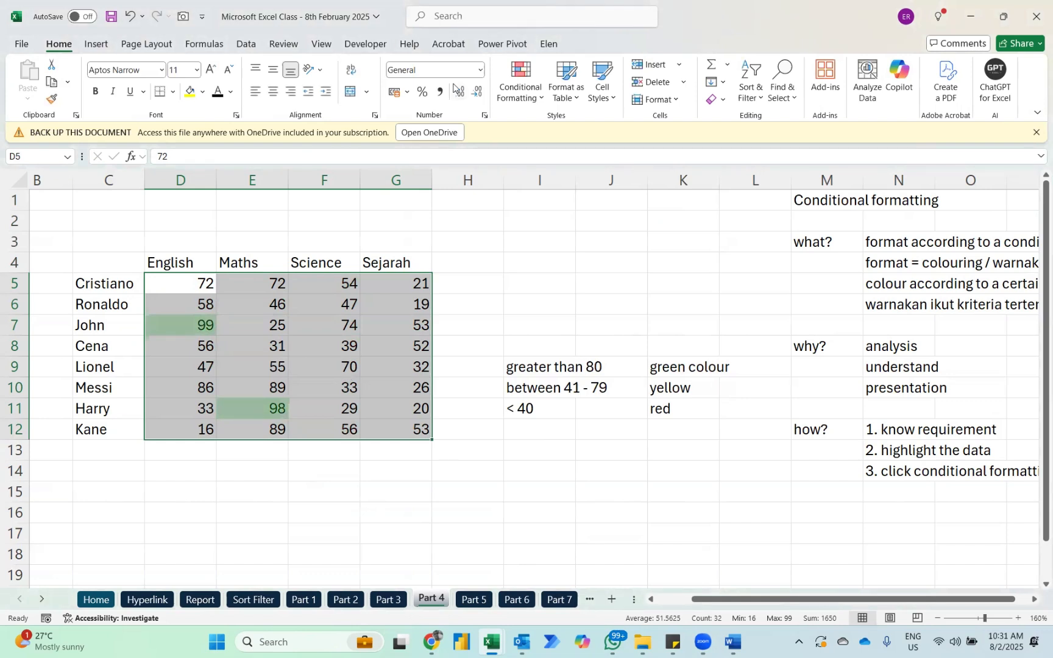
key("ctrl+z")
key("ctrl+c")
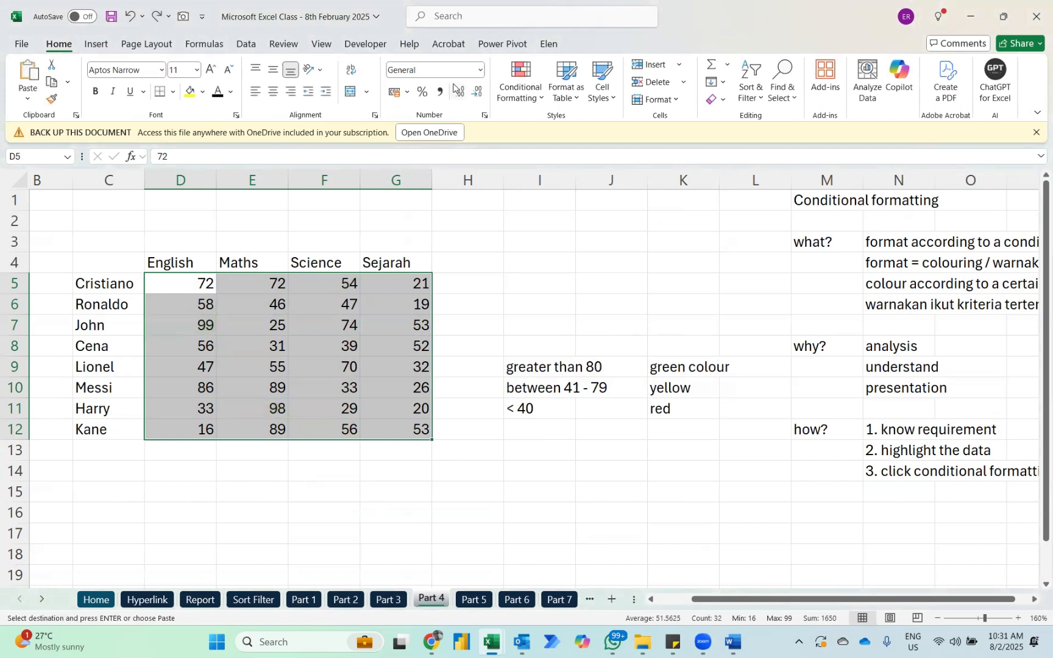
Step: Highlight the selected scores greater than 80 with Green Fill with Dark Green Text
left_click(519, 72)
mouse_move(564, 125)
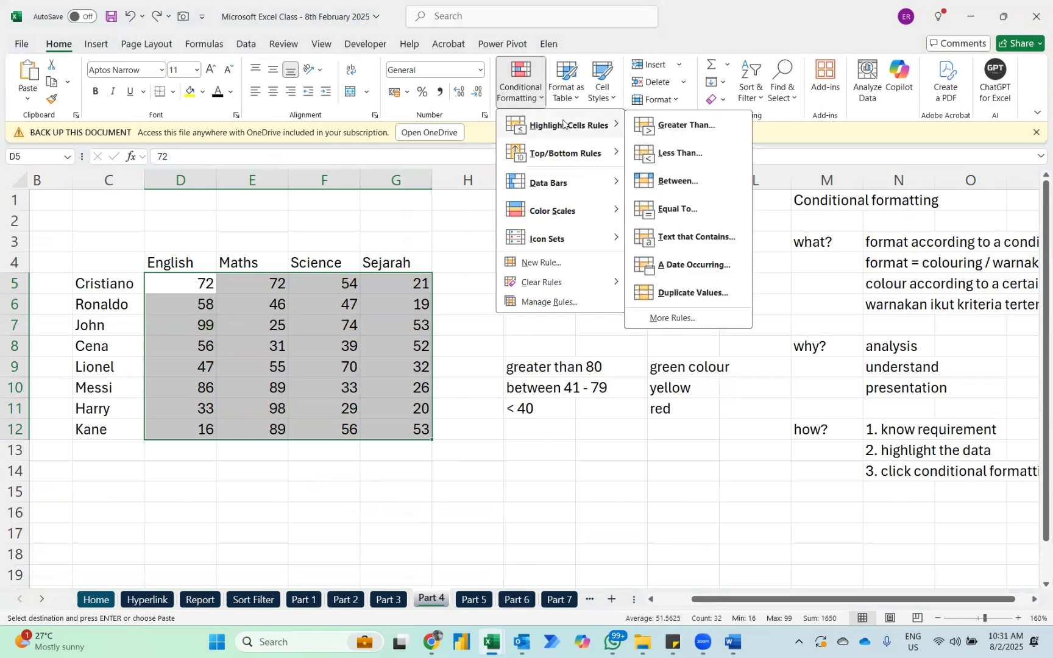
left_click(683, 126)
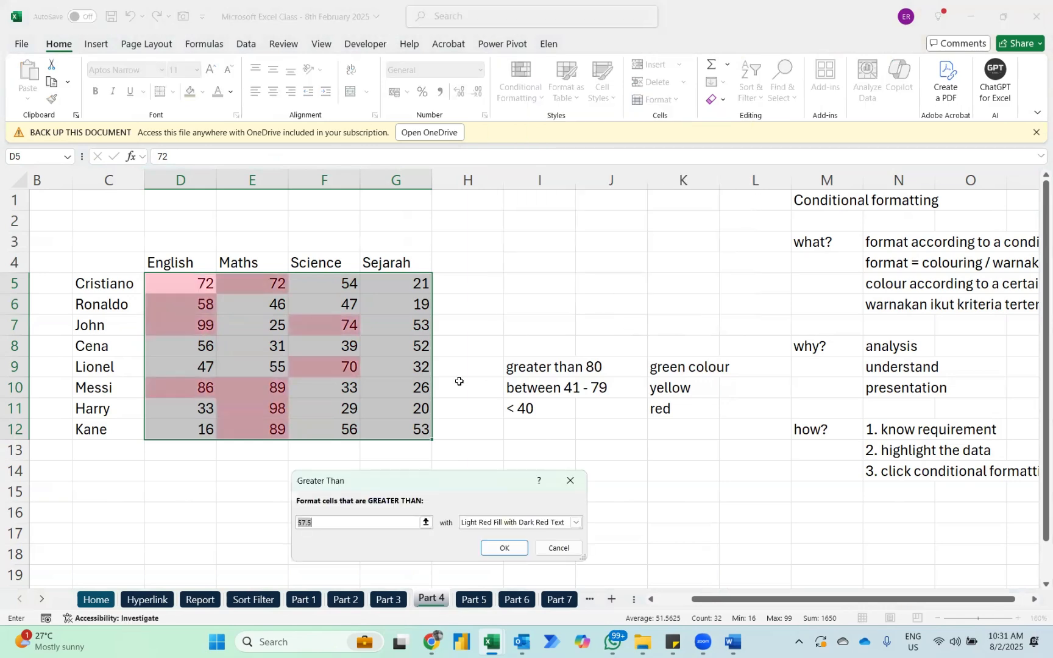
type("80")
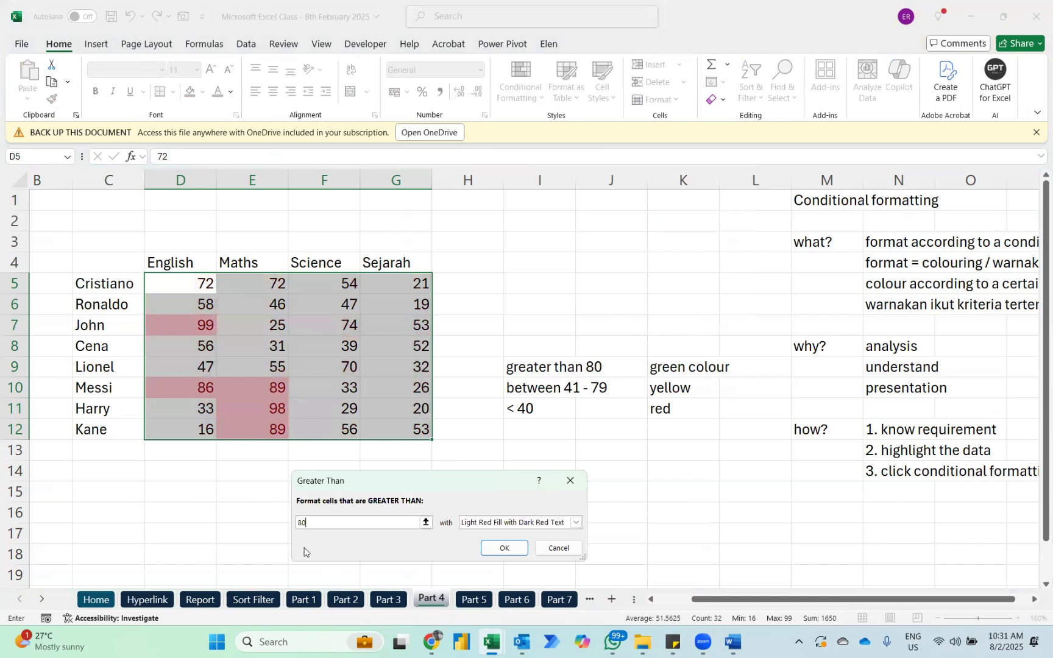
left_click(467, 523)
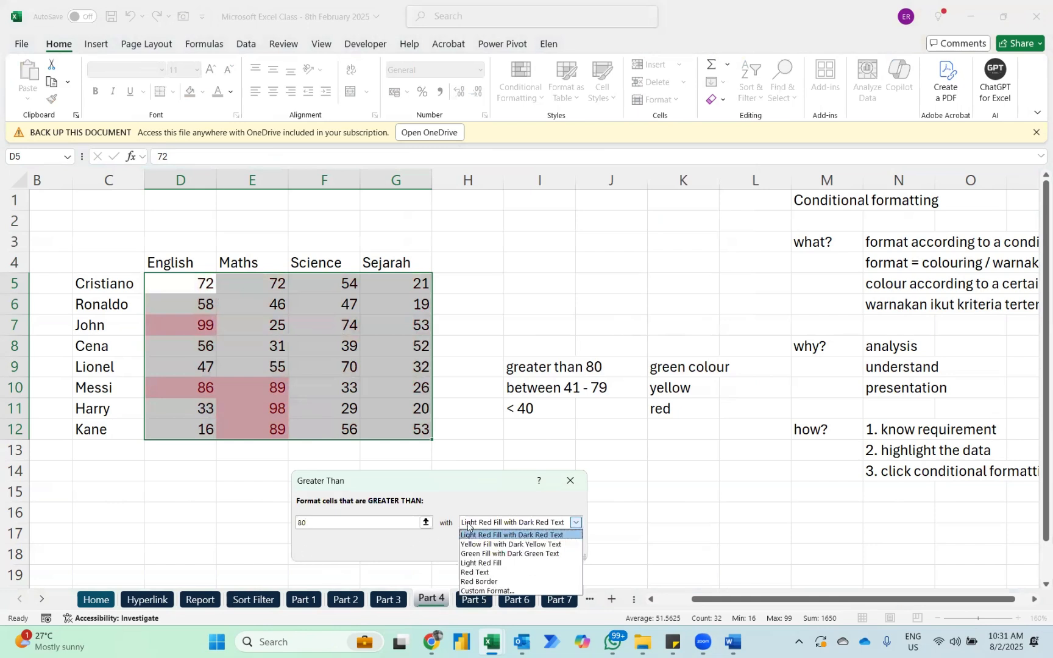
left_click(473, 554)
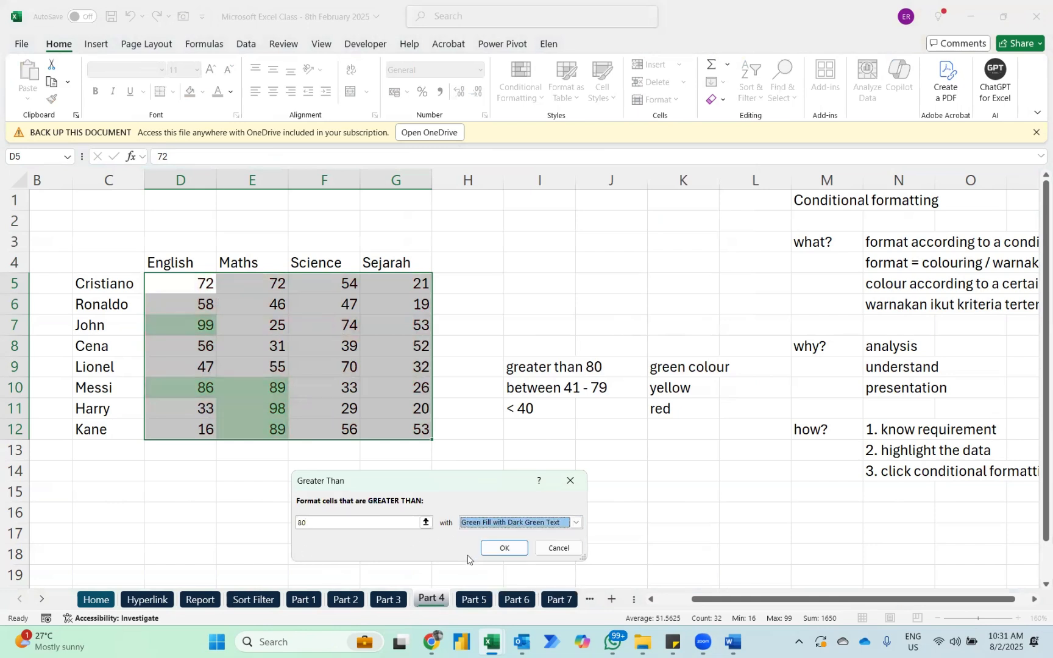
left_click(511, 550)
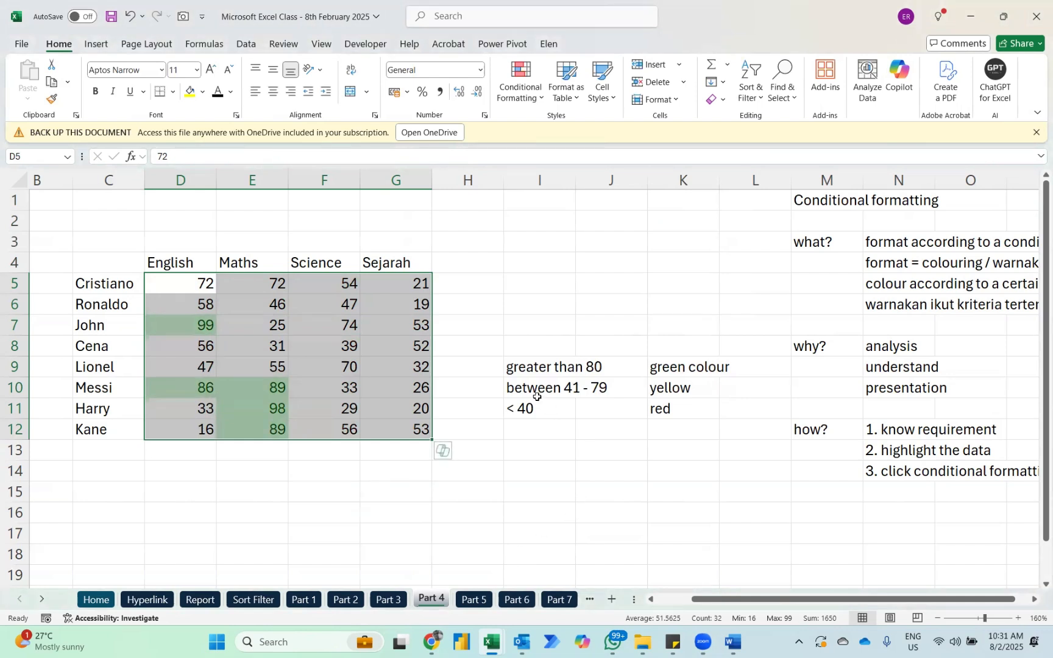
Step: Highlight the selected scores between 41 and 79 with Yellow Fill with Dark Yellow Text
left_click(520, 87)
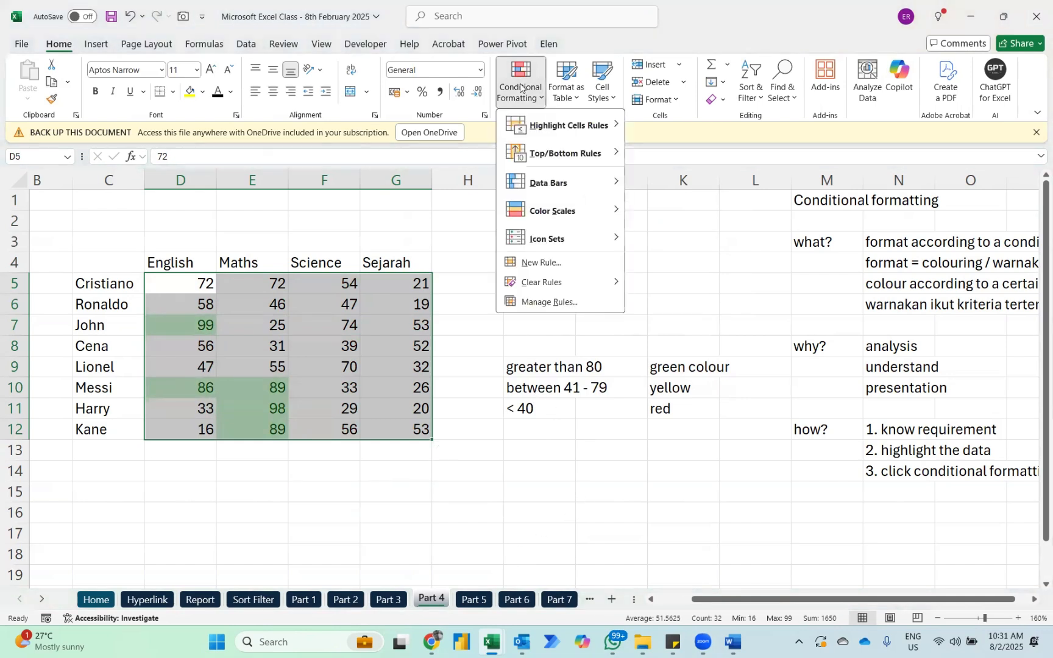
mouse_move(570, 126)
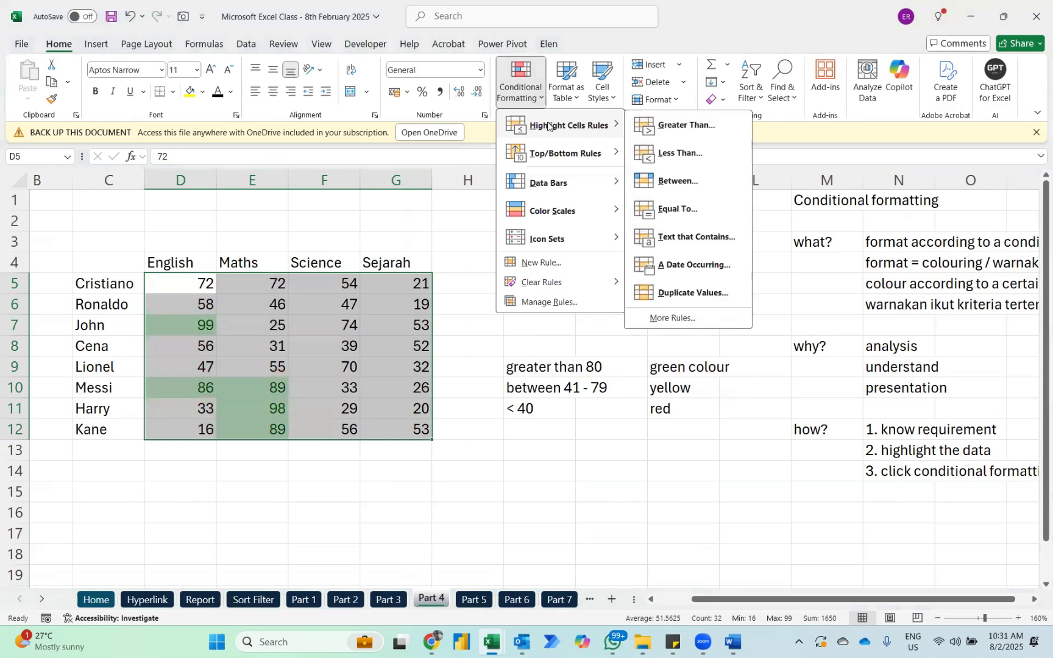
left_click(674, 186)
type("41")
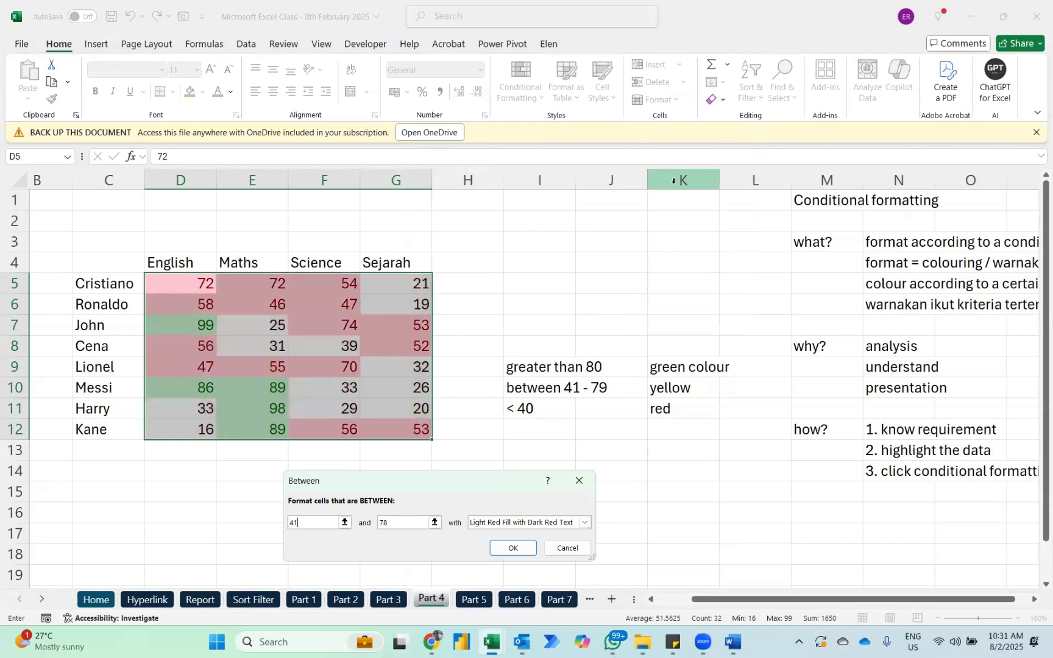
key("Tab")
type("79")
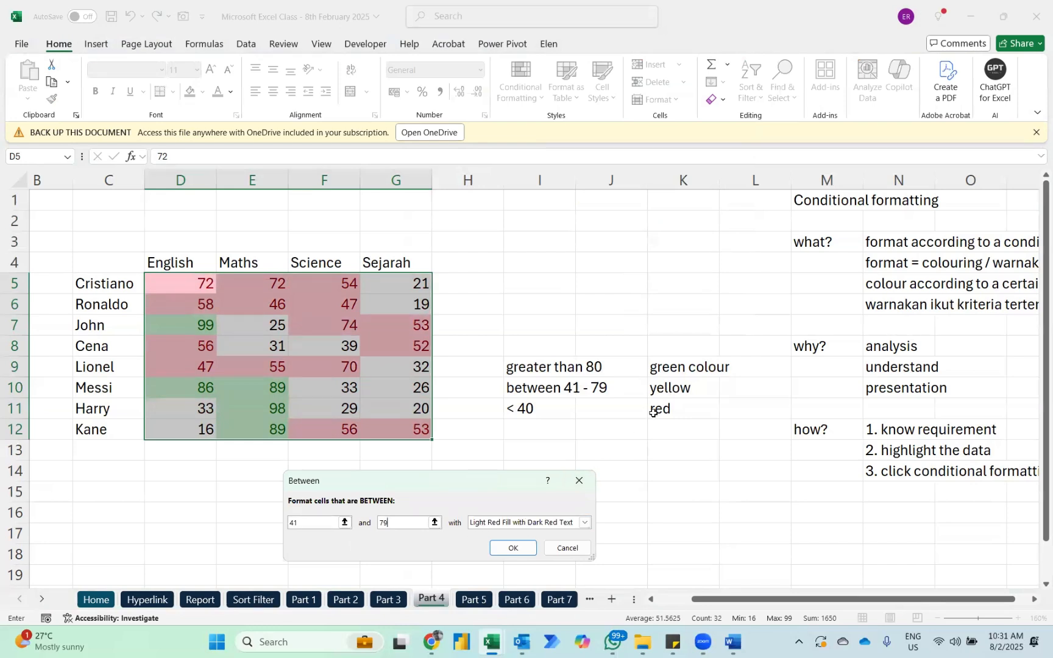
left_click(583, 522)
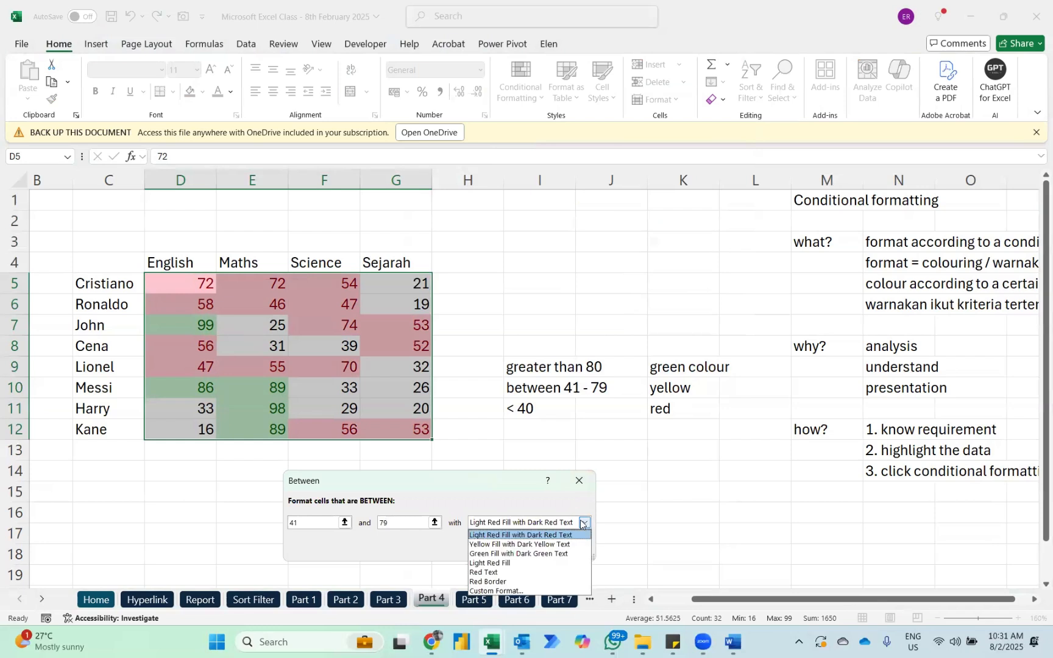
left_click(499, 544)
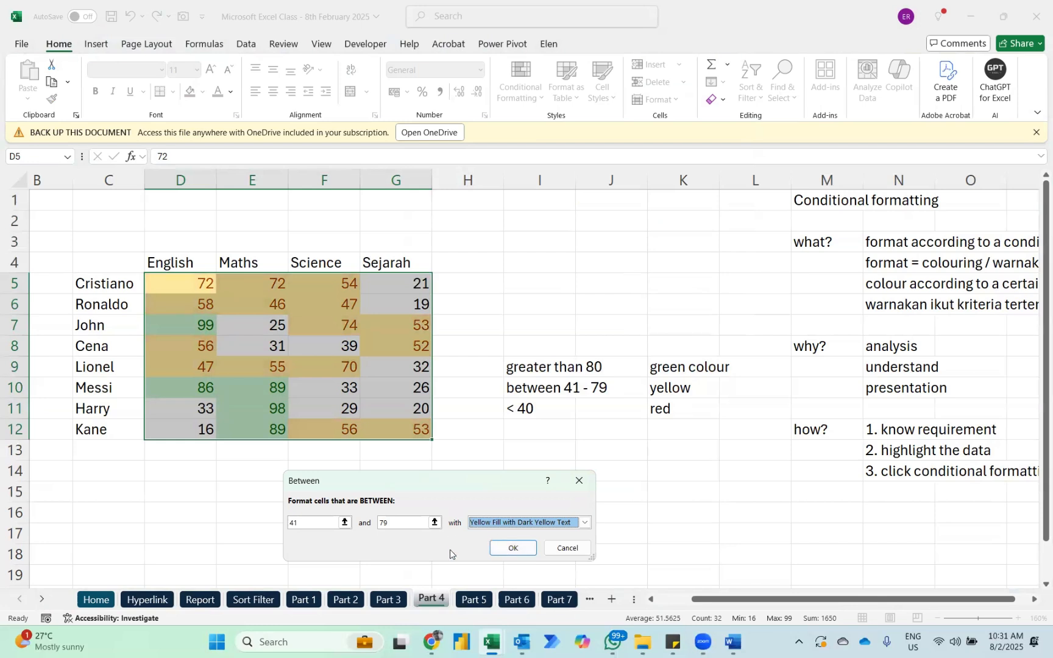
left_click(512, 549)
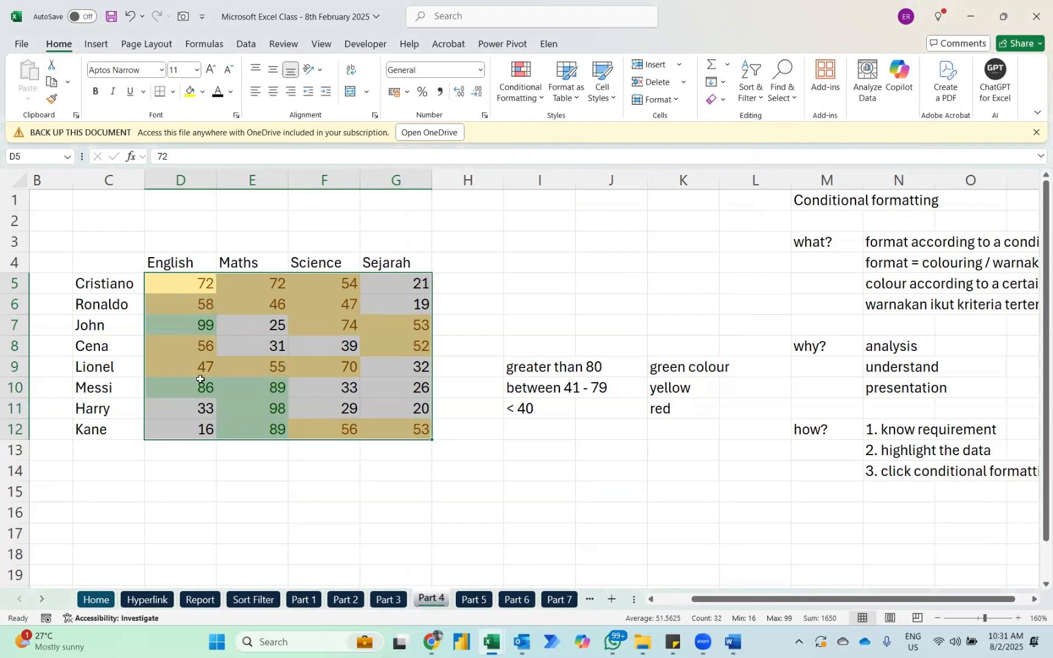
Step: Highlight the selected scores less than 40 with Light Red Fill with Dark Red Text
left_click(512, 78)
mouse_move(543, 135)
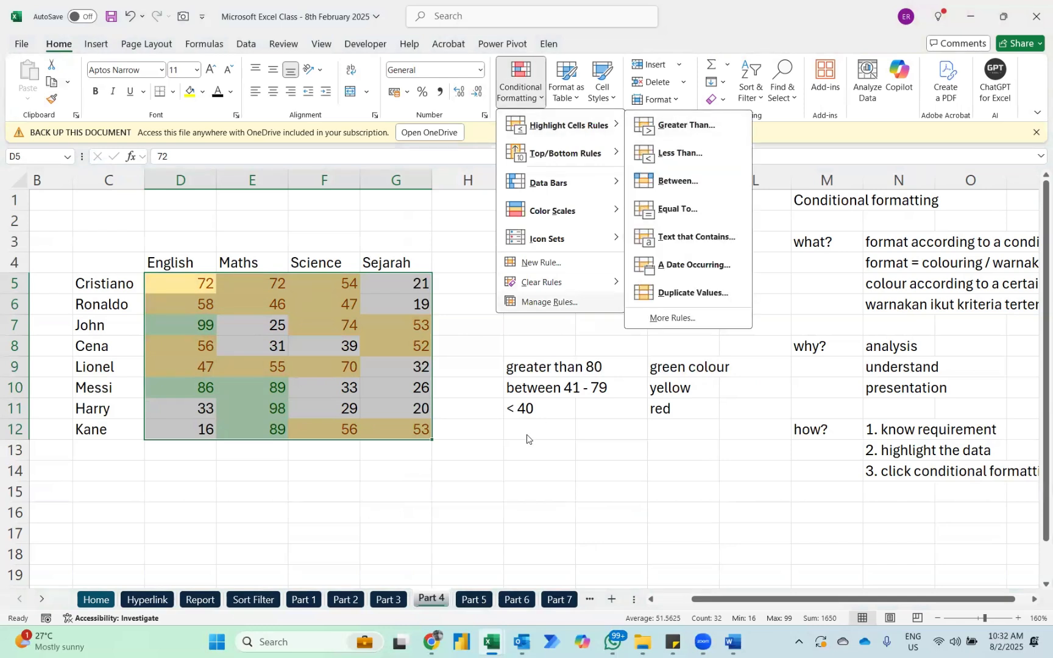
mouse_move(597, 131)
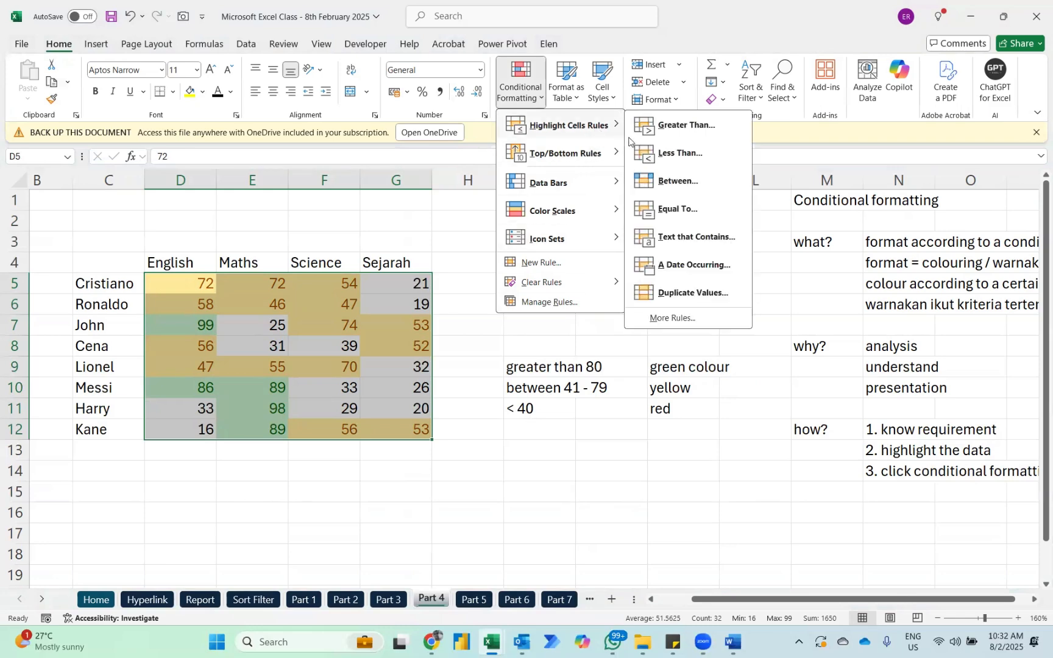
left_click(649, 154)
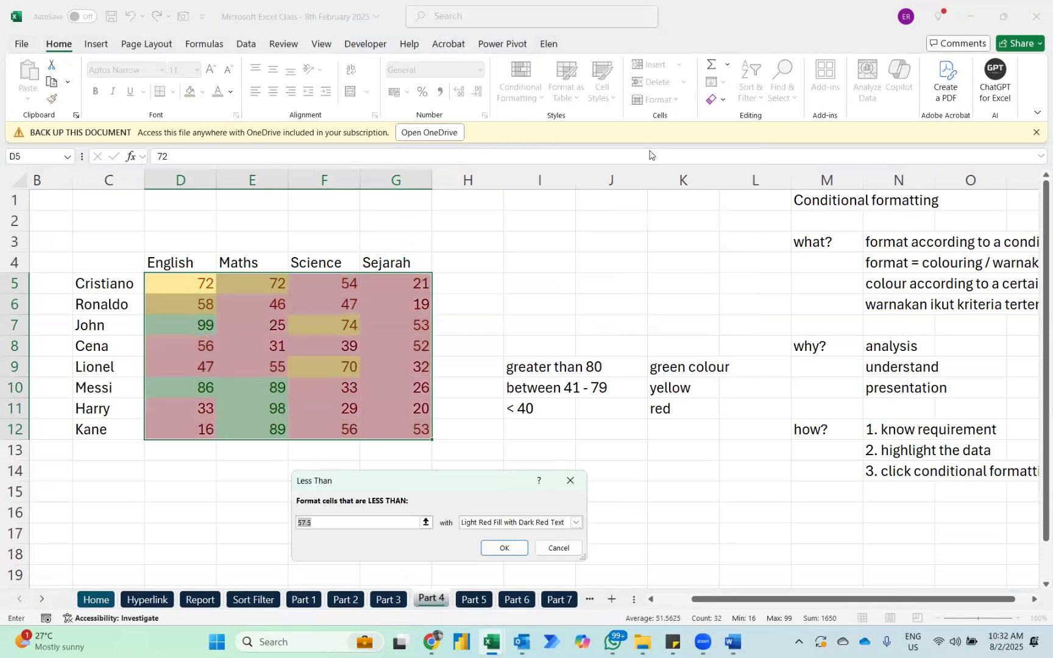
type("40")
key("Return")
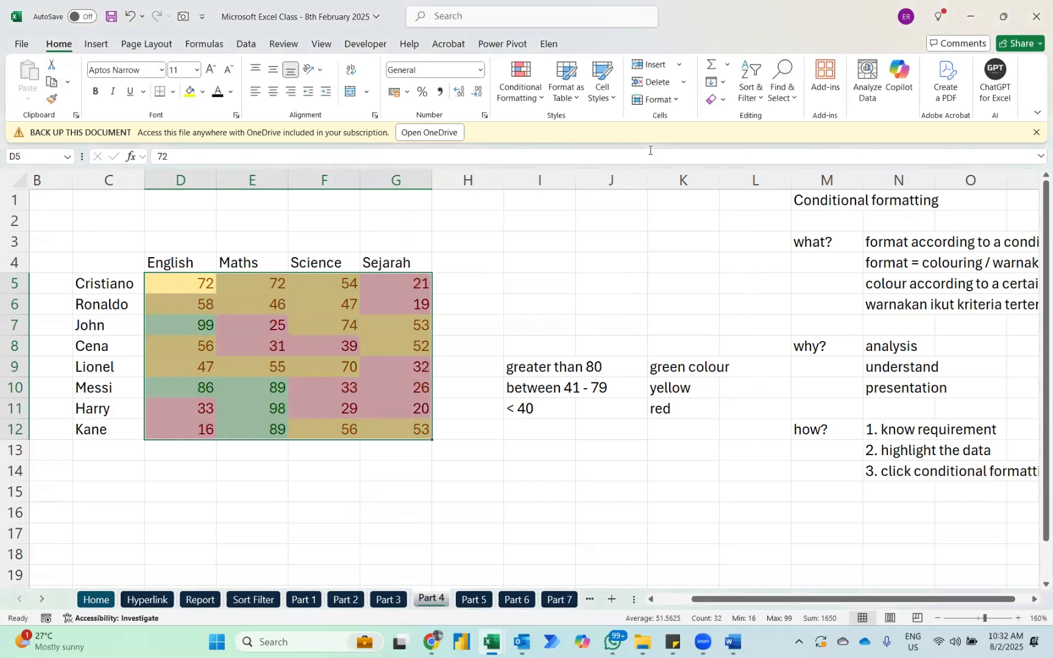
Step: Undo the three highlighting rules on the scores in D5:G12 and restore them
key("ctrl+z")
key("ctrl+z")
key("ctrl+z")
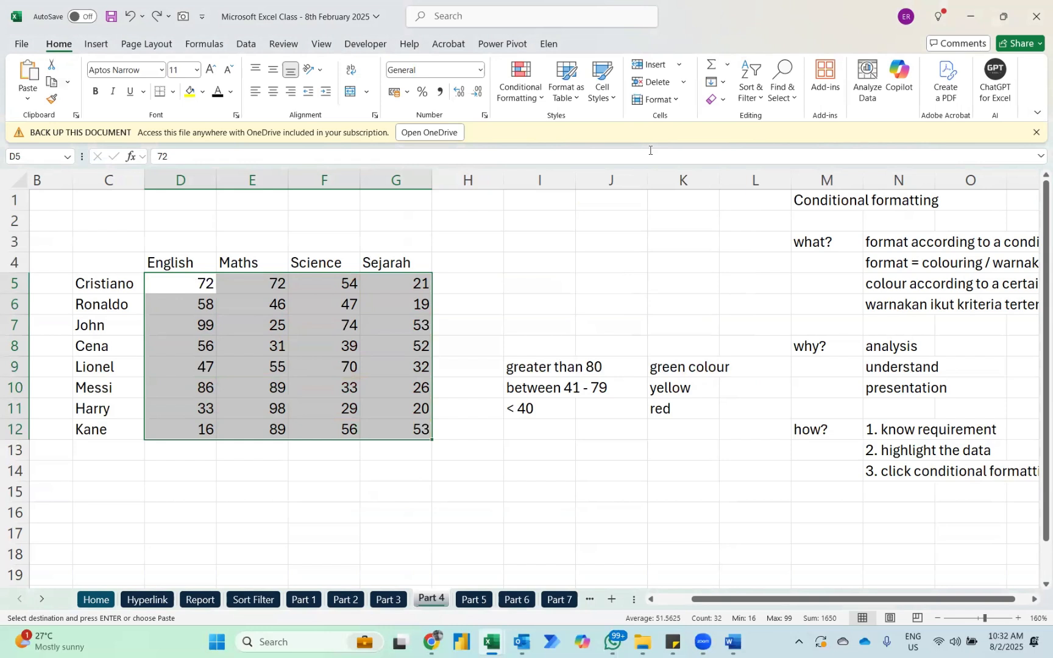
key("Return")
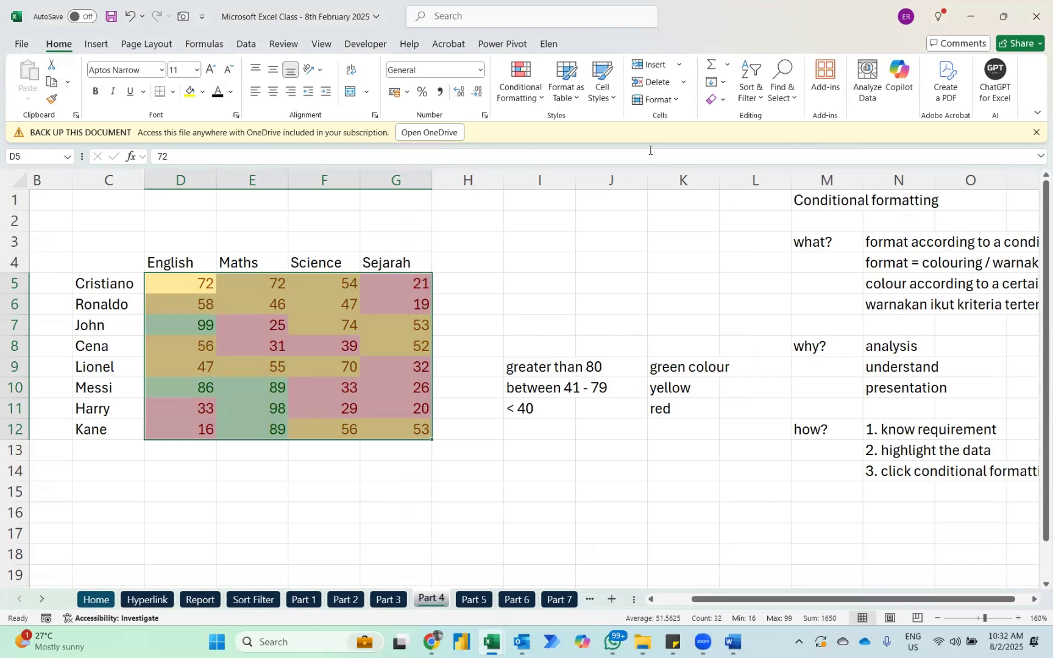
Step: Change the English score in D10 to 23 to test the colour rules
left_click(393, 387)
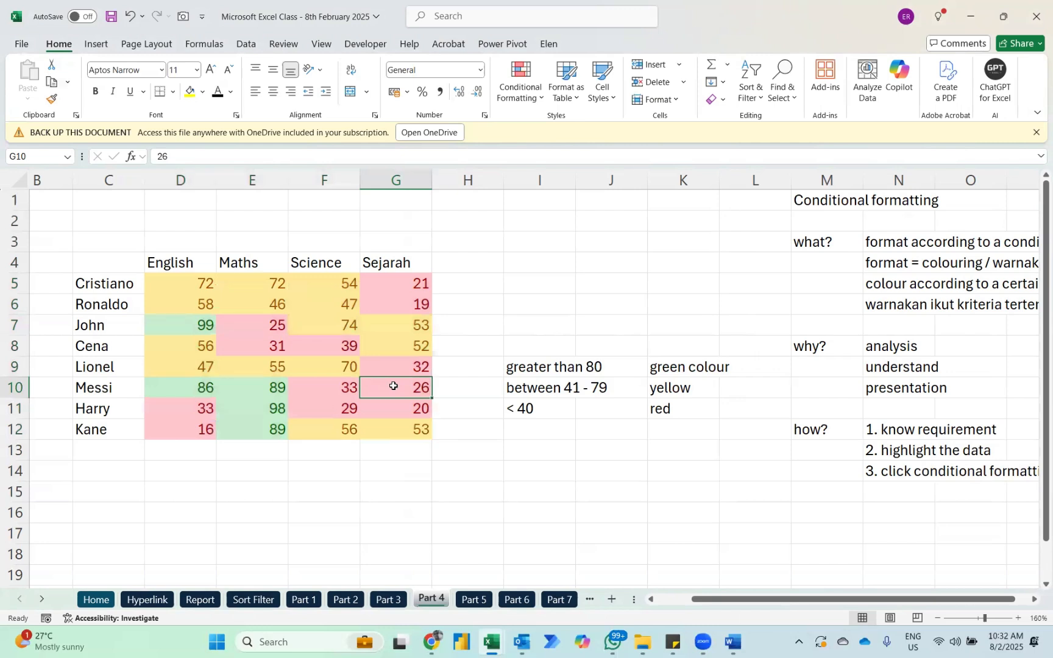
key("ctrl+space")
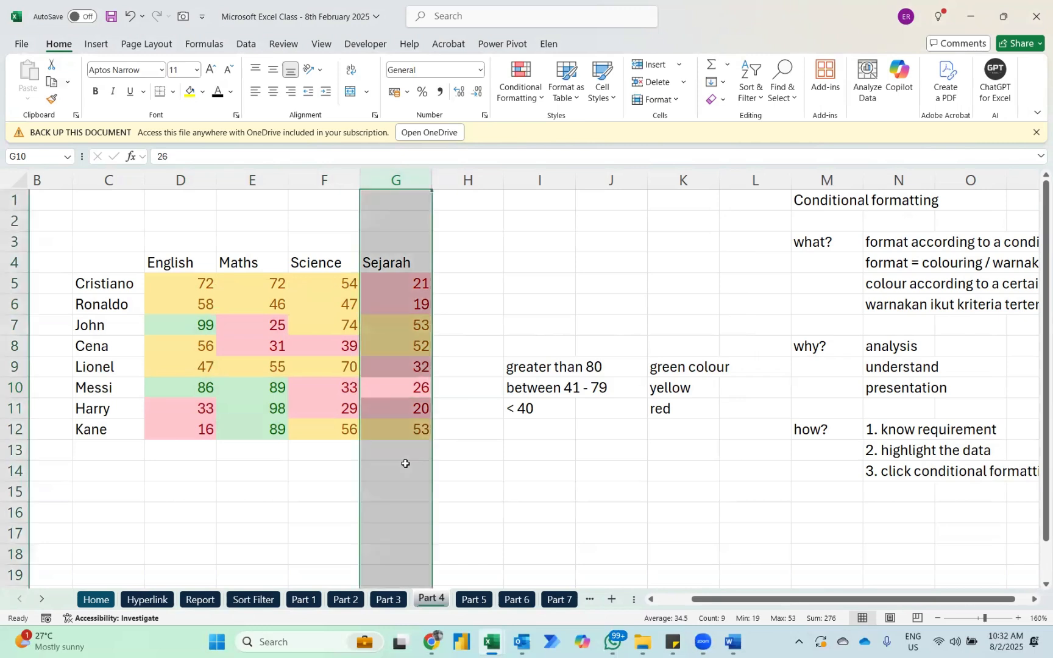
key("Down")
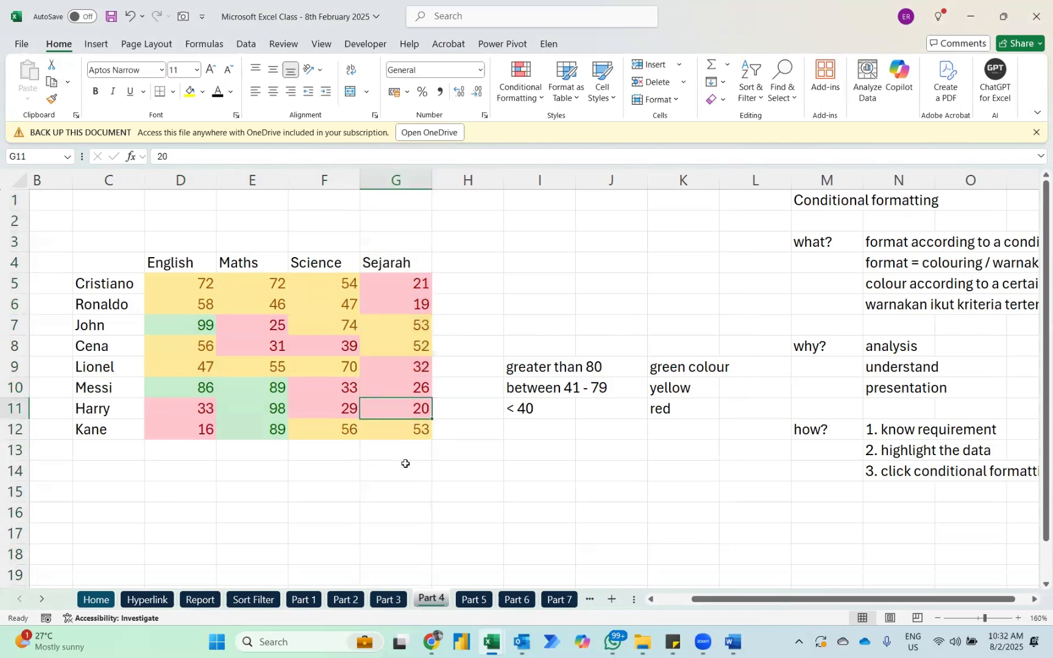
key("Left")
key("Up")
key("Left")
key("Left")
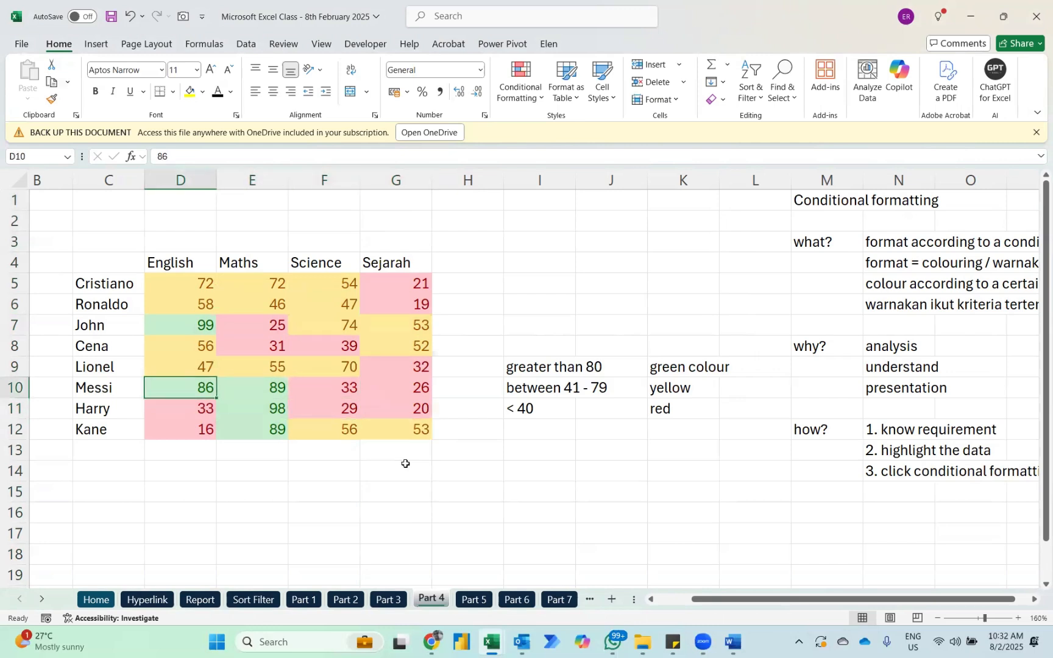
type("23")
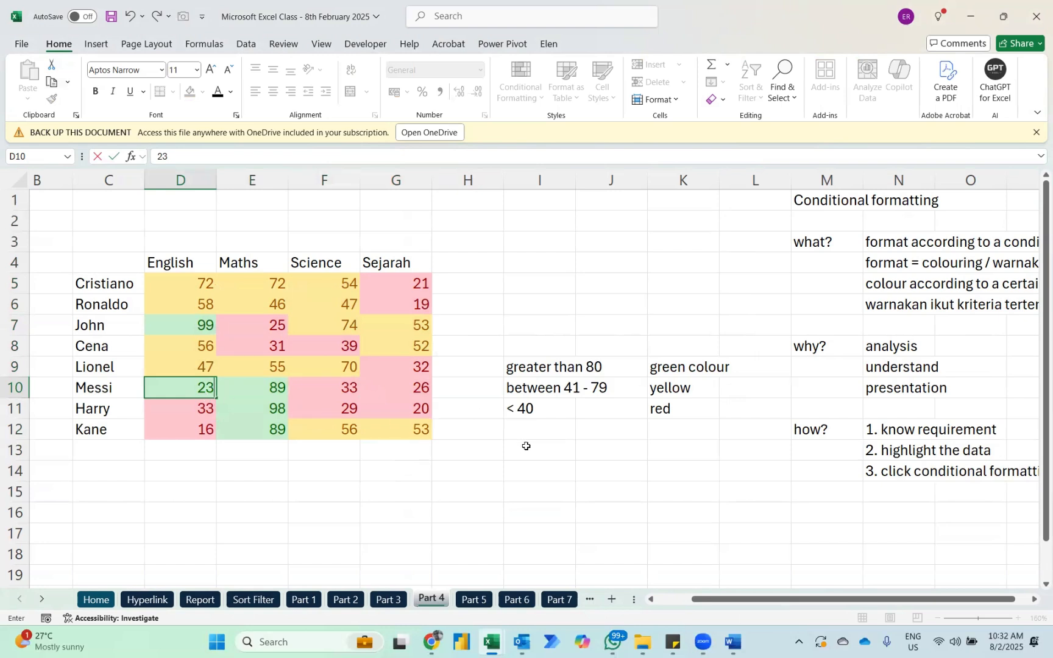
key("Return")
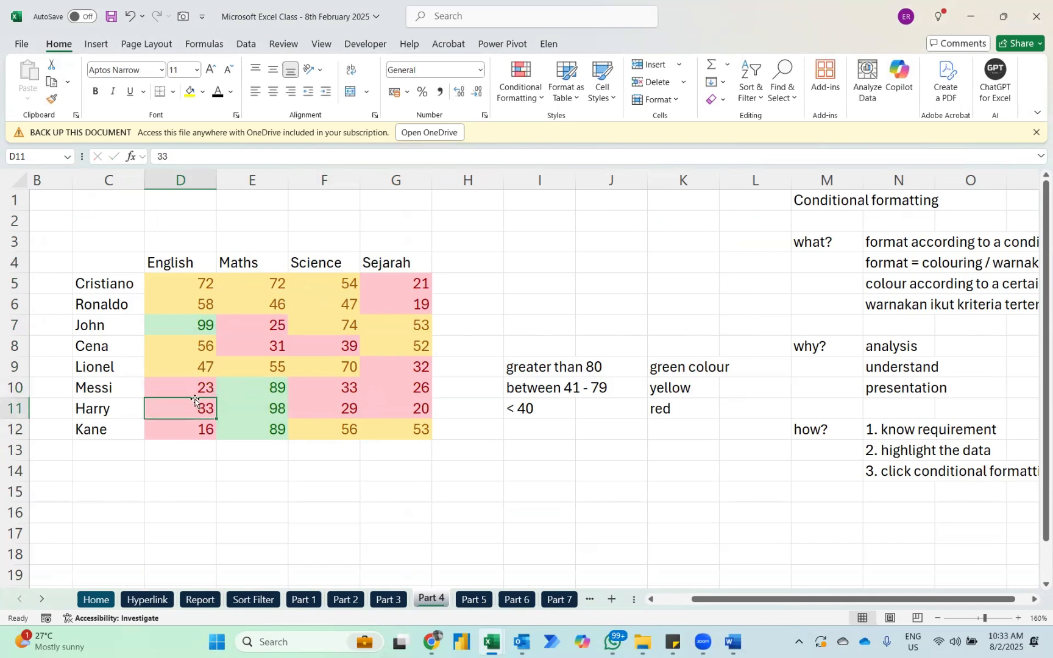
Step: Change the Maths score in E10 to 59 to test the yellow rule
left_click(262, 391)
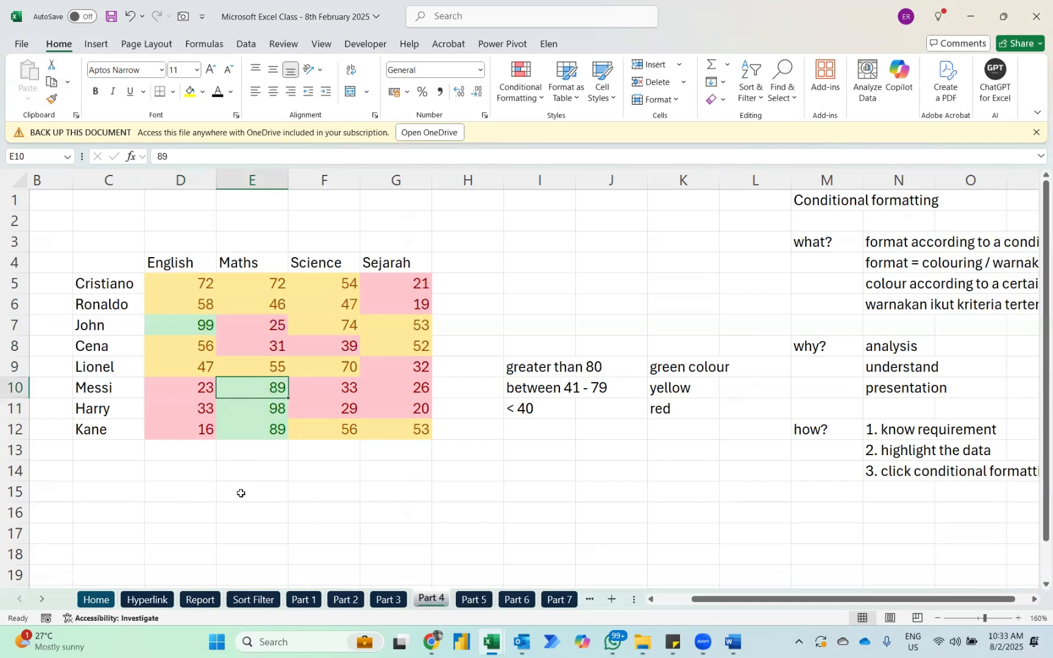
type("59")
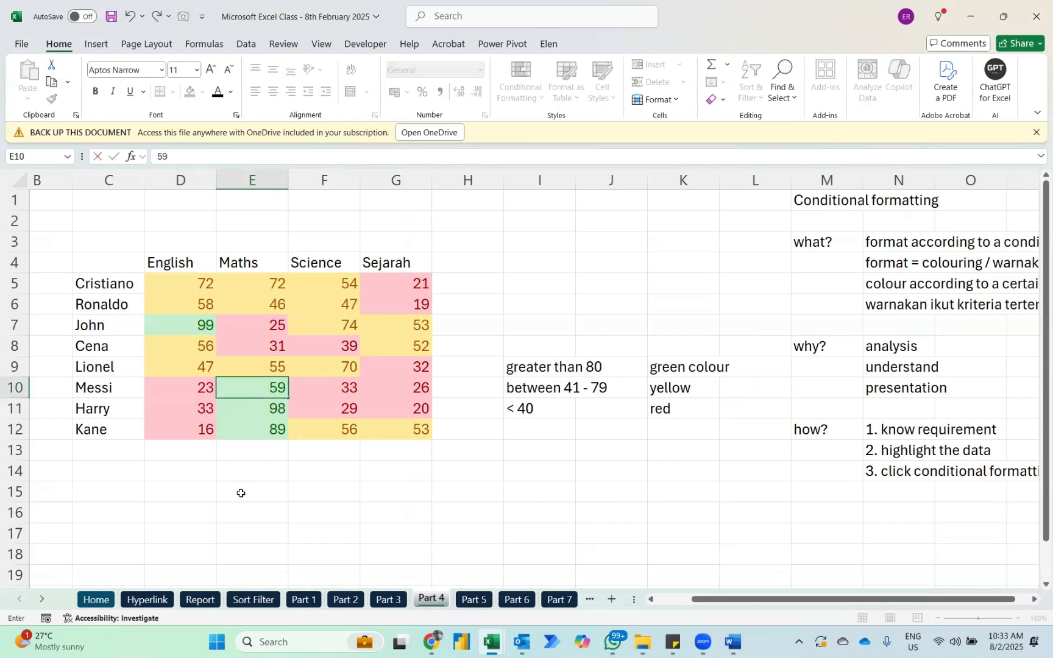
key("Return")
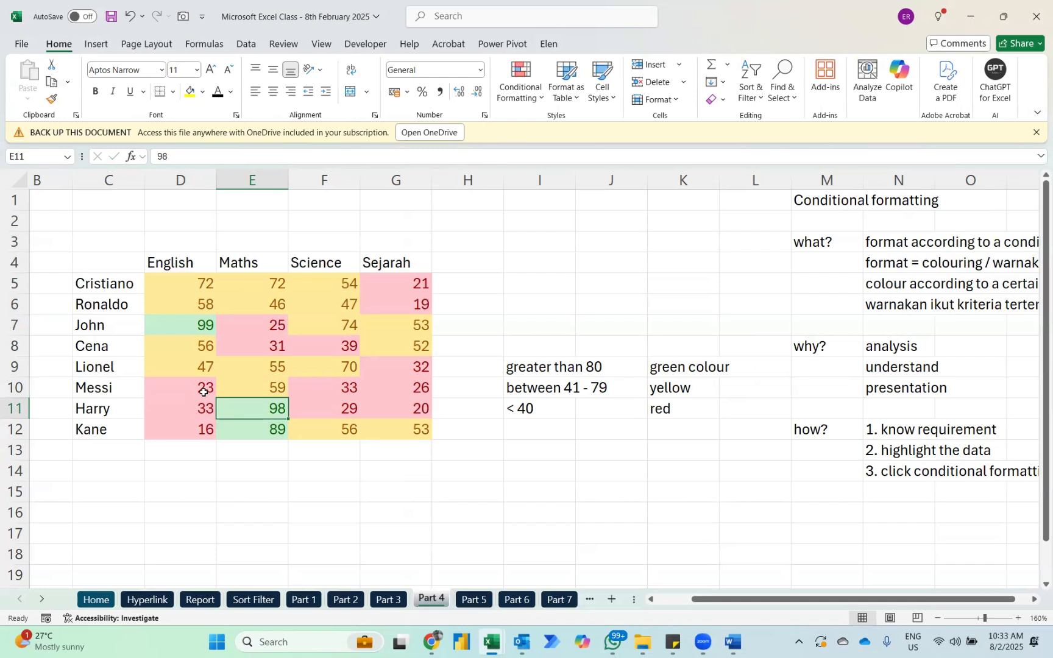
Step: Add notes below the score table, entering "1. understand" in E14 and "2. analysis" in E15
key("Down")
key("Down")
key("Down")
type("1.")
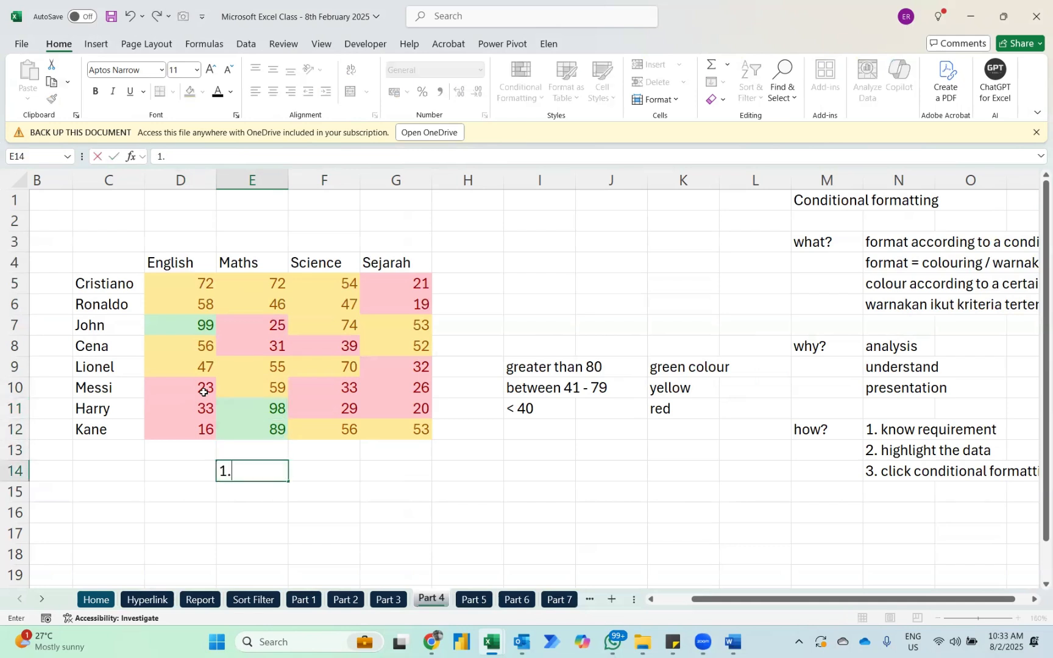
type(" understand")
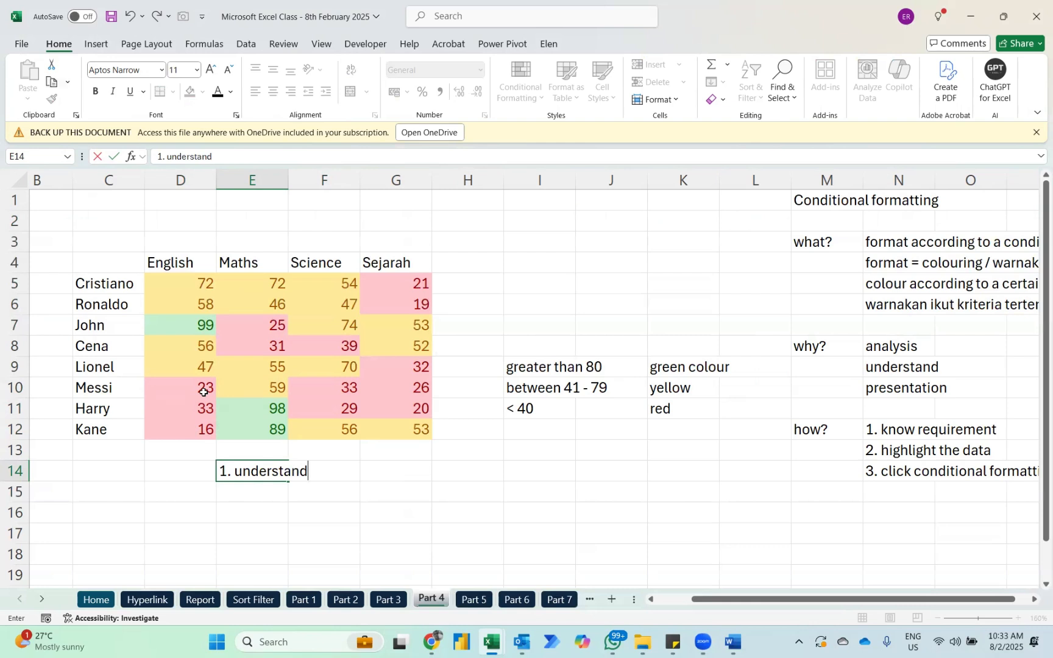
key("Return")
type("2.")
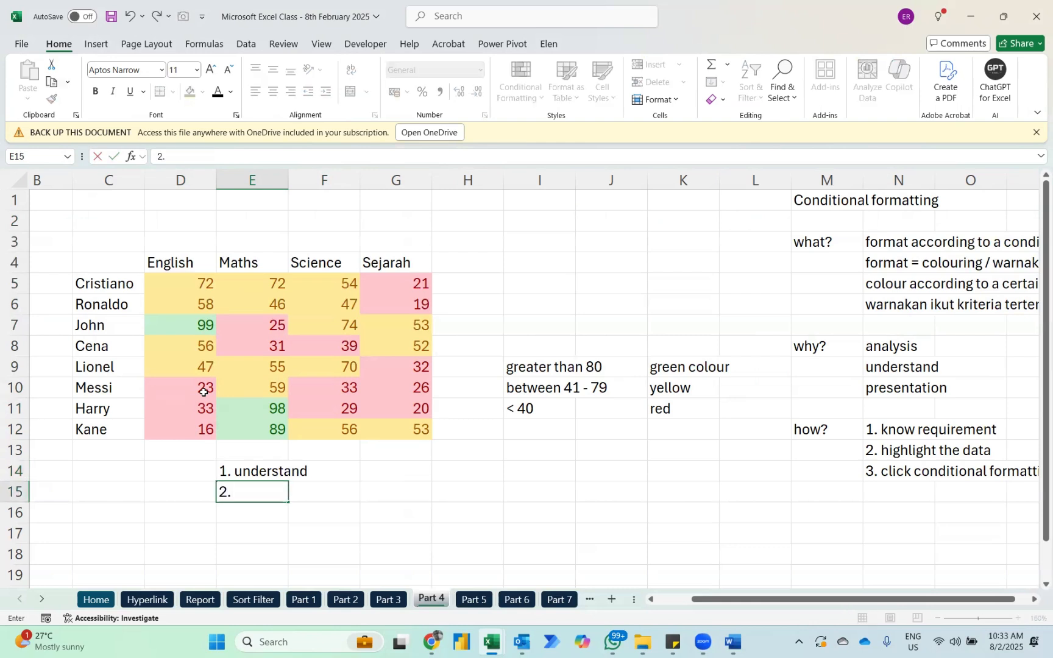
type(" analysis")
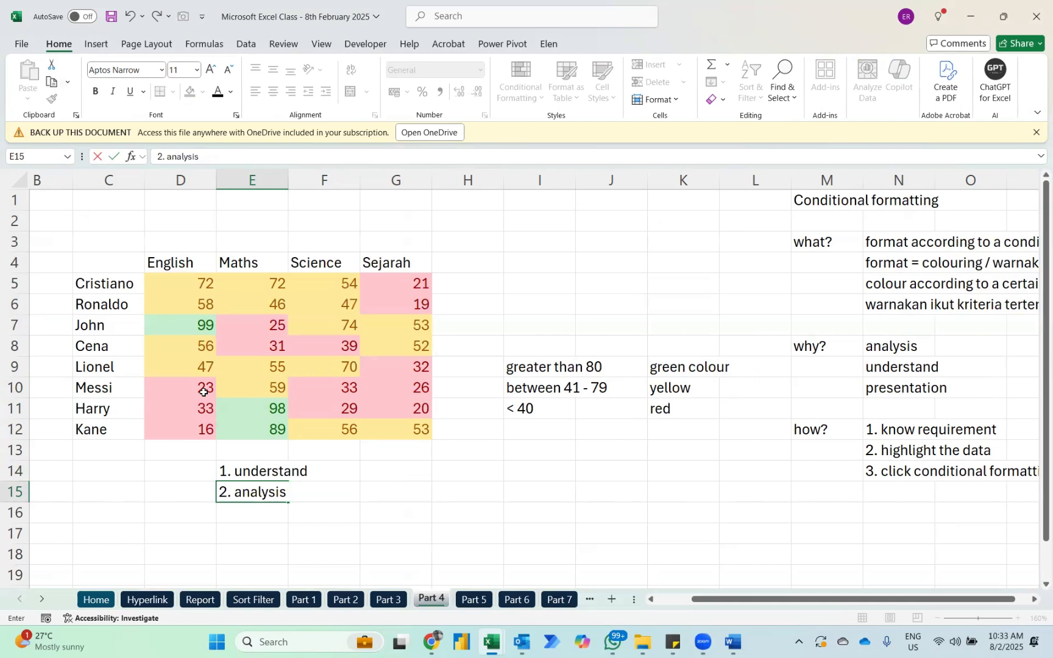
key("Return")
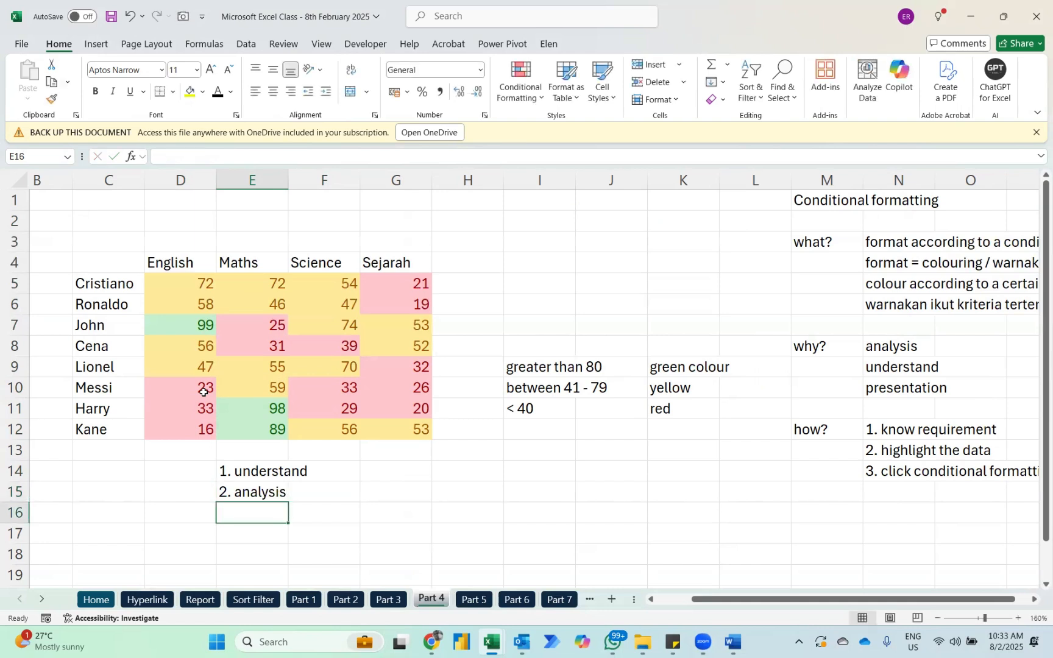
Step: Review the colours of the Sejarah column in G4:G12 and of the last Maths score in E12
left_click(405, 437)
key("ctrl+shift+Up")
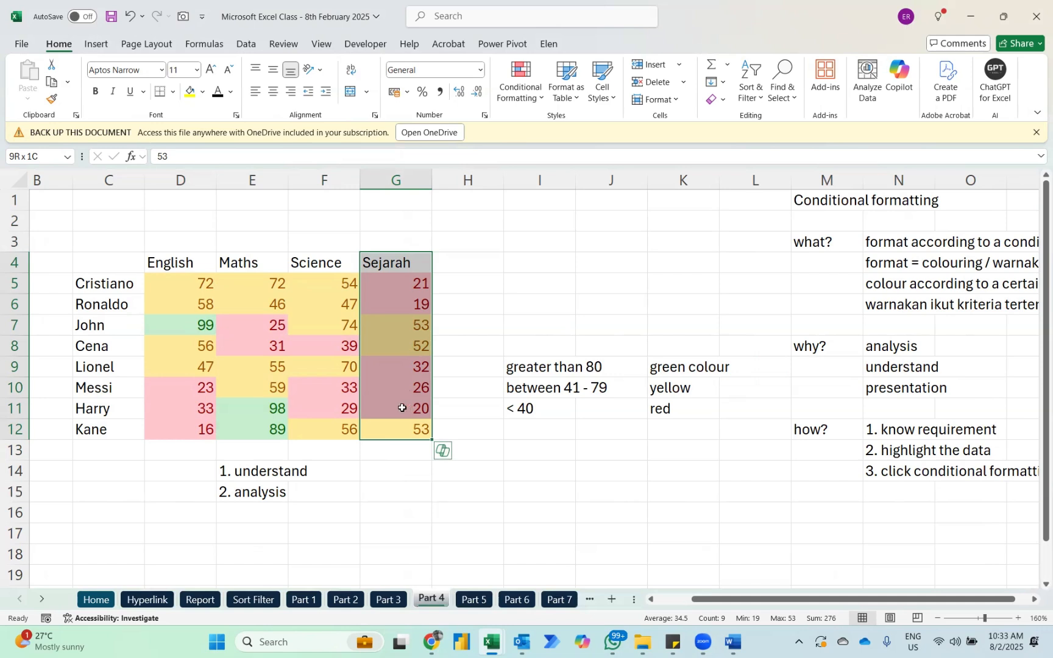
left_click(269, 431)
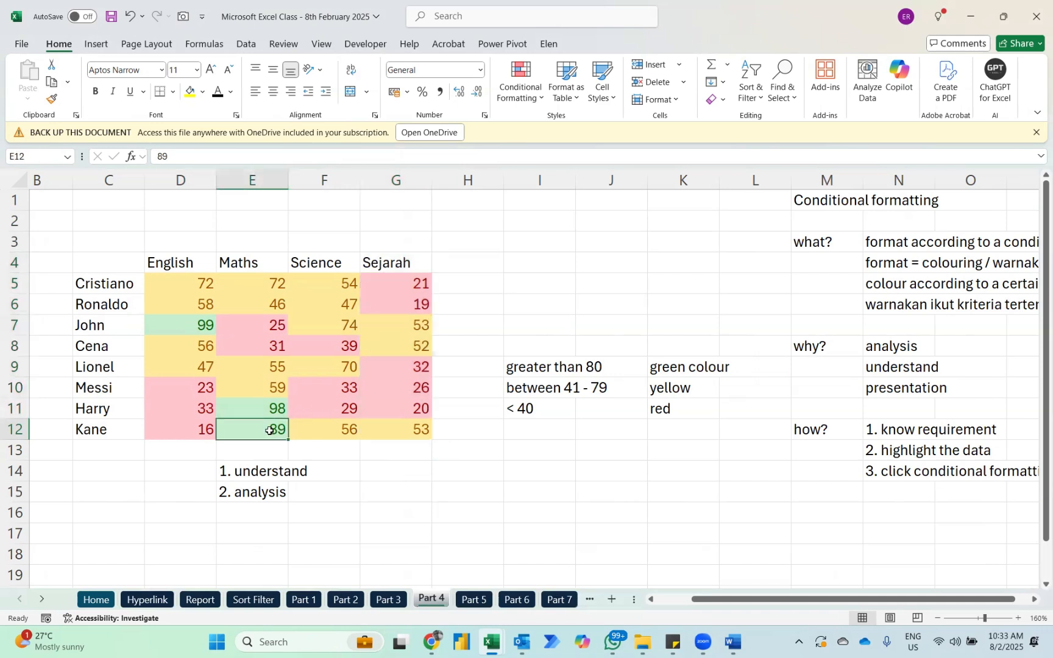
Step: Add the third note in E16 below the score table, reading "3. automatically update the data even there is changes"
key("ctrl+shift+Up")
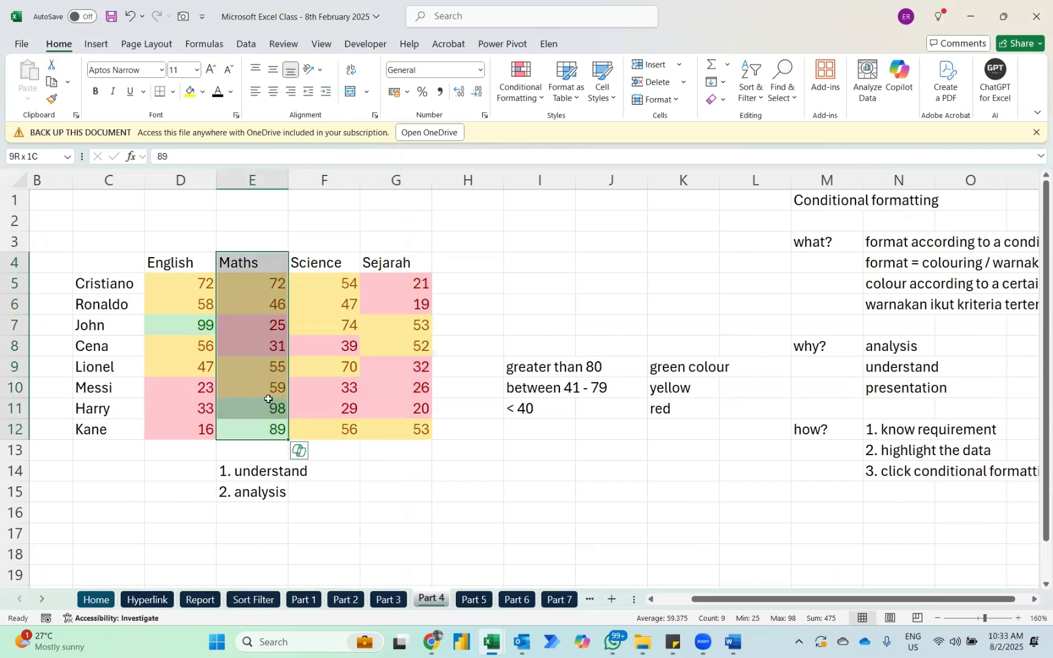
left_click(224, 502)
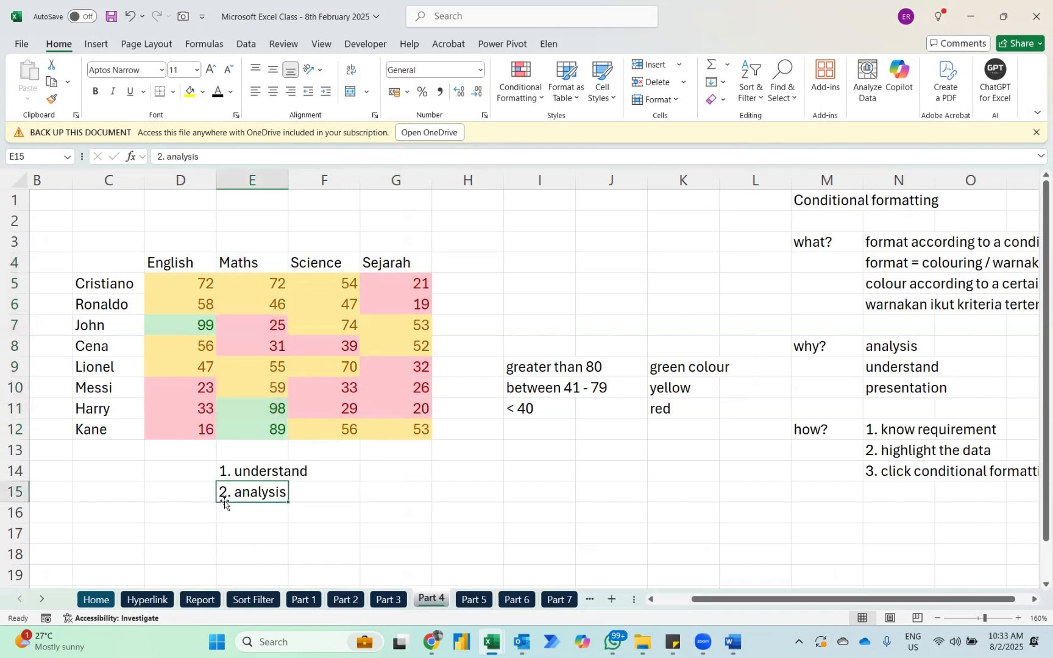
key("Down")
type("3")
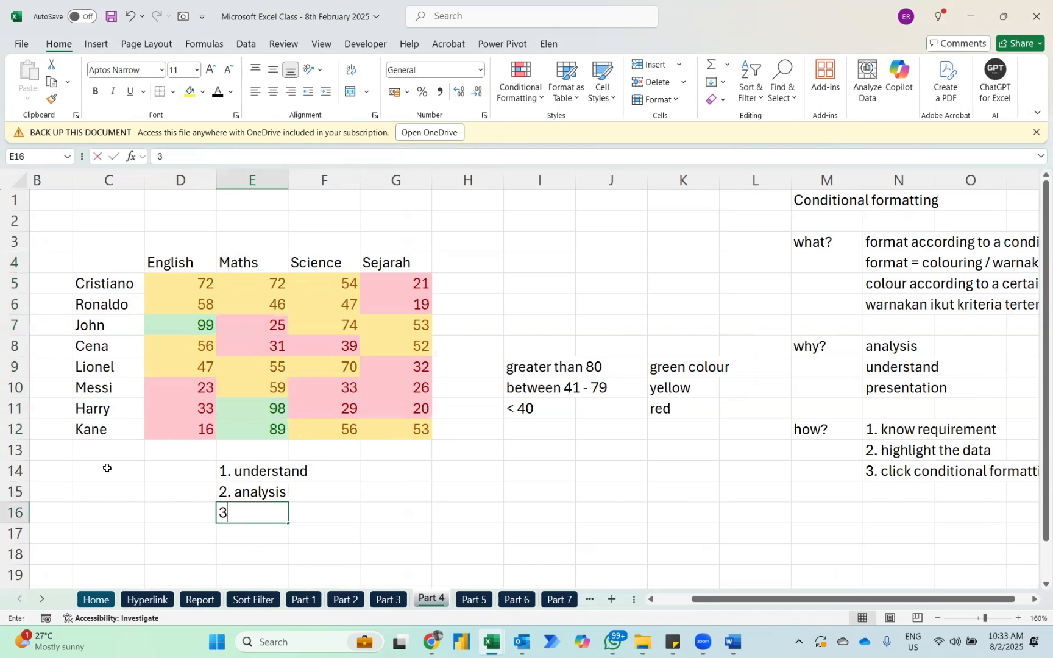
type(". ")
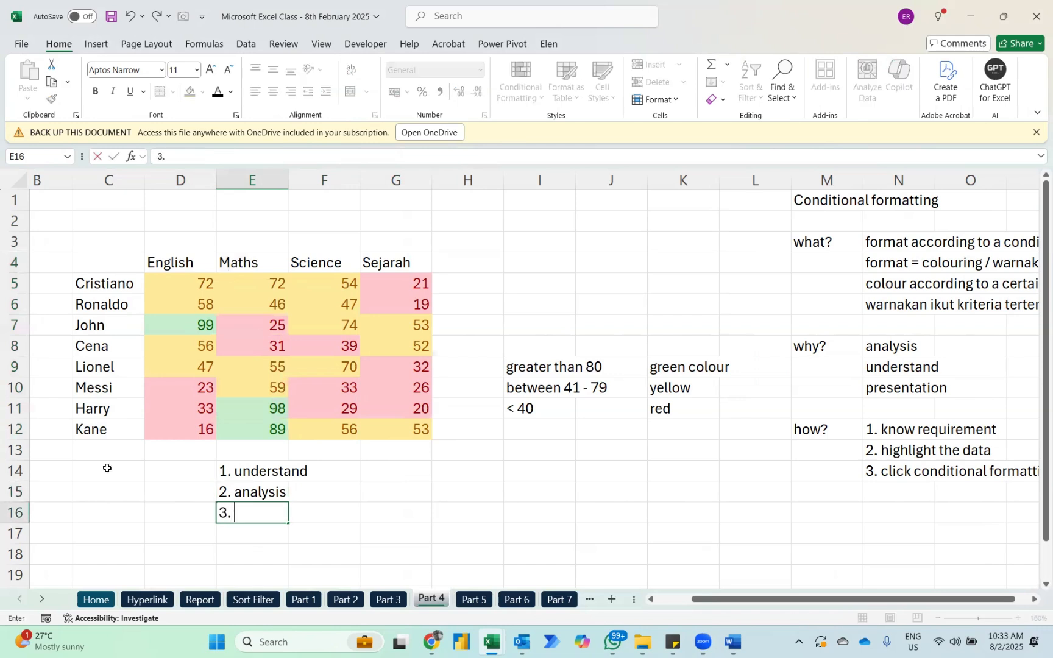
type("automatically updat")
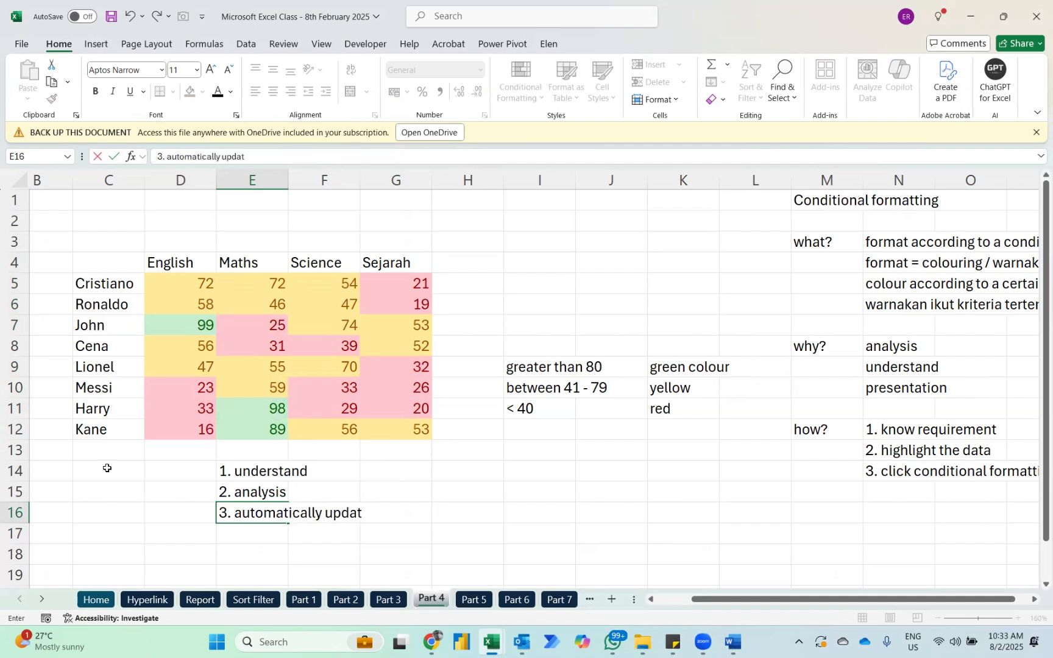
type("e the data ev")
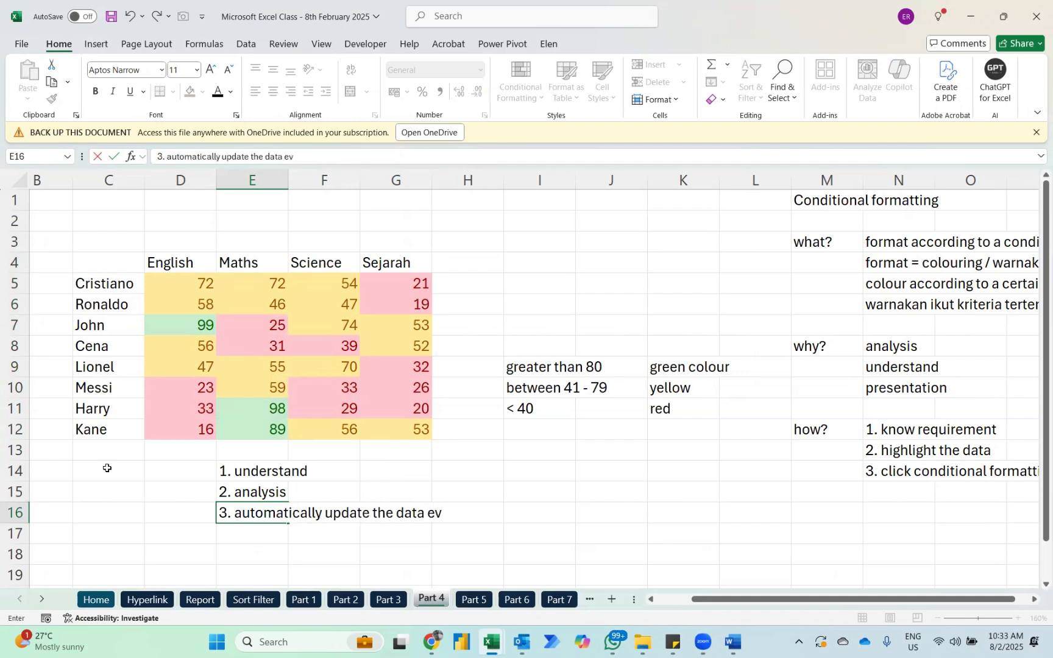
type("en there is changes")
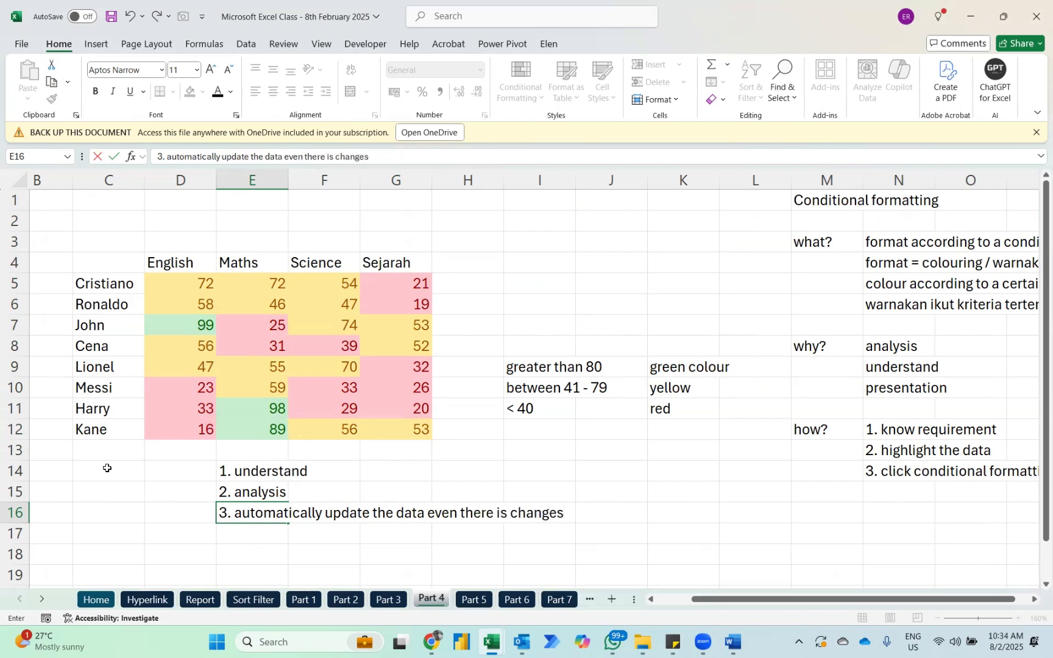
key("Return")
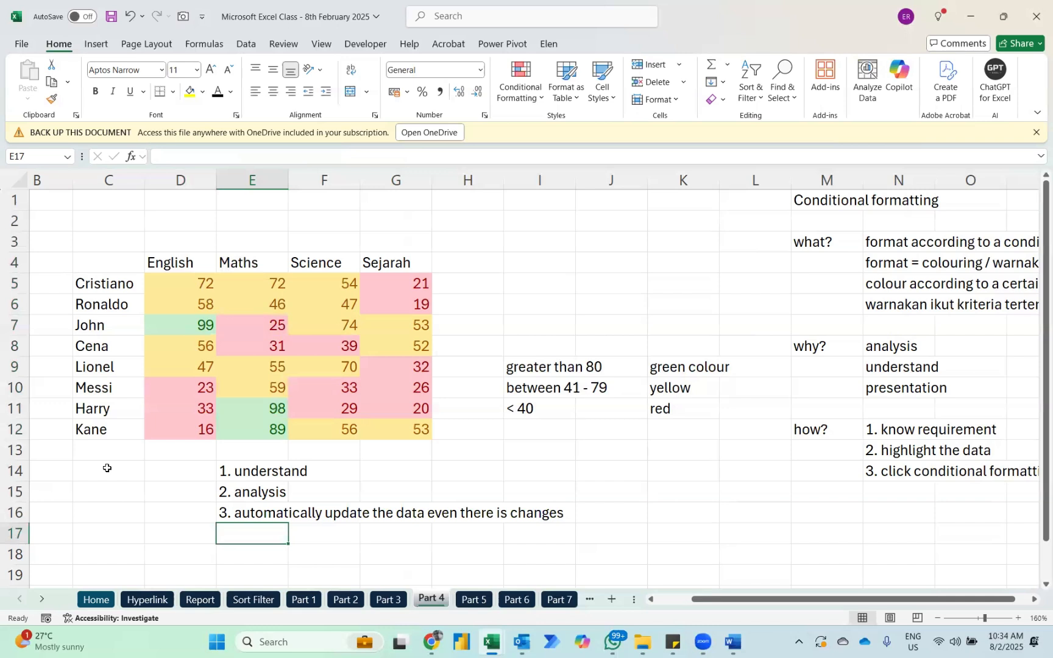
Step: Change the English score in D12 to 86 to test the green rule
left_click(199, 430)
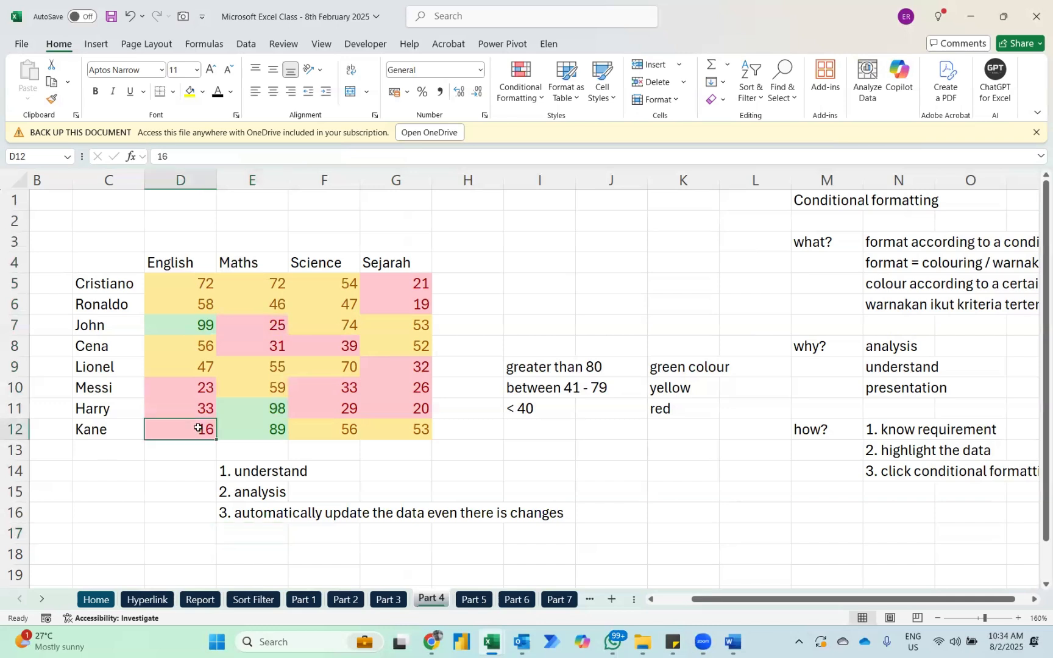
type("86")
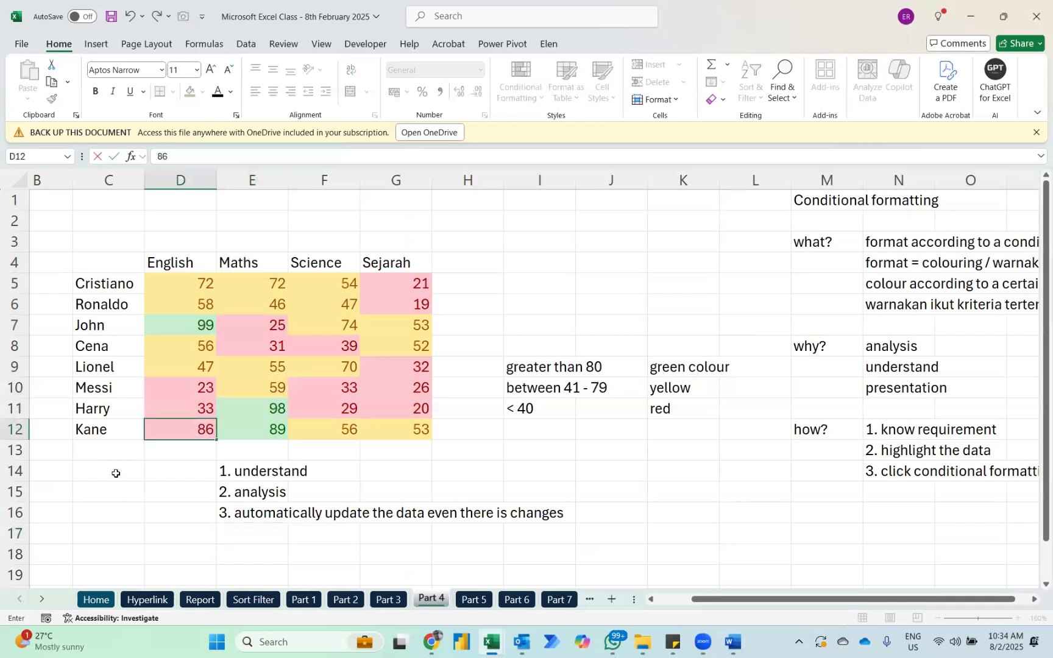
key("Return")
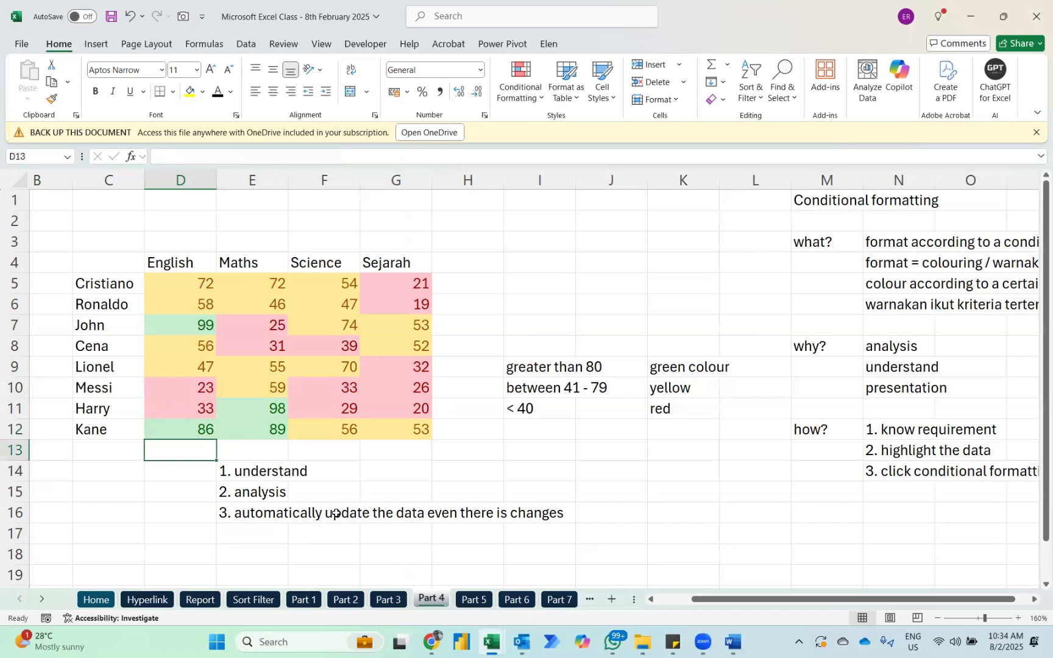
Step: Add the fourth note, "4. presentation", in E17 below the other notes
left_click(250, 533)
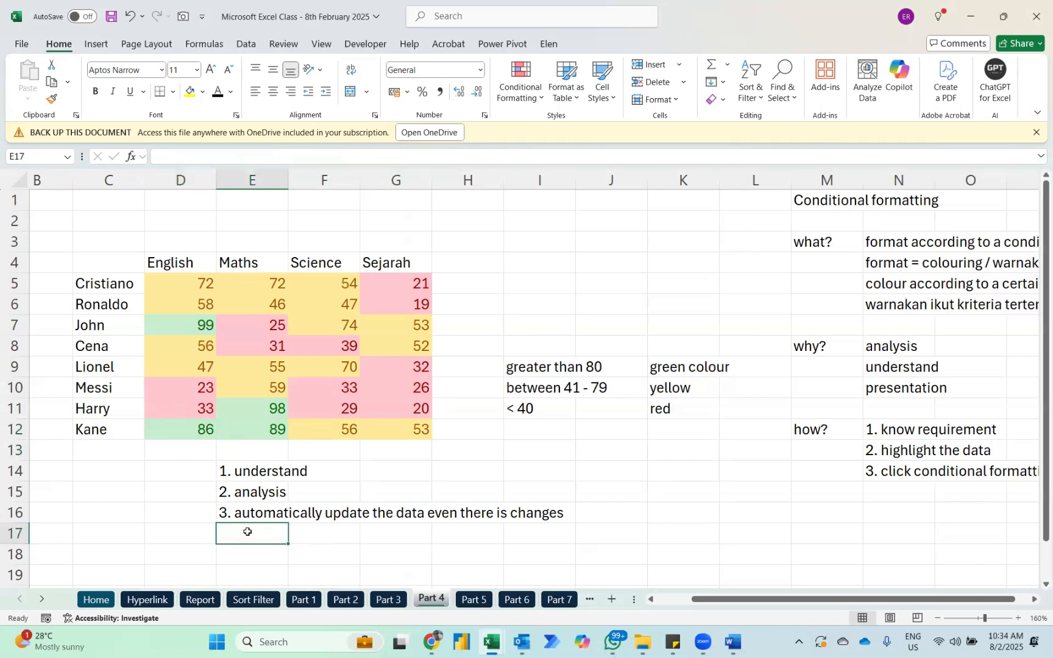
type("4. present")
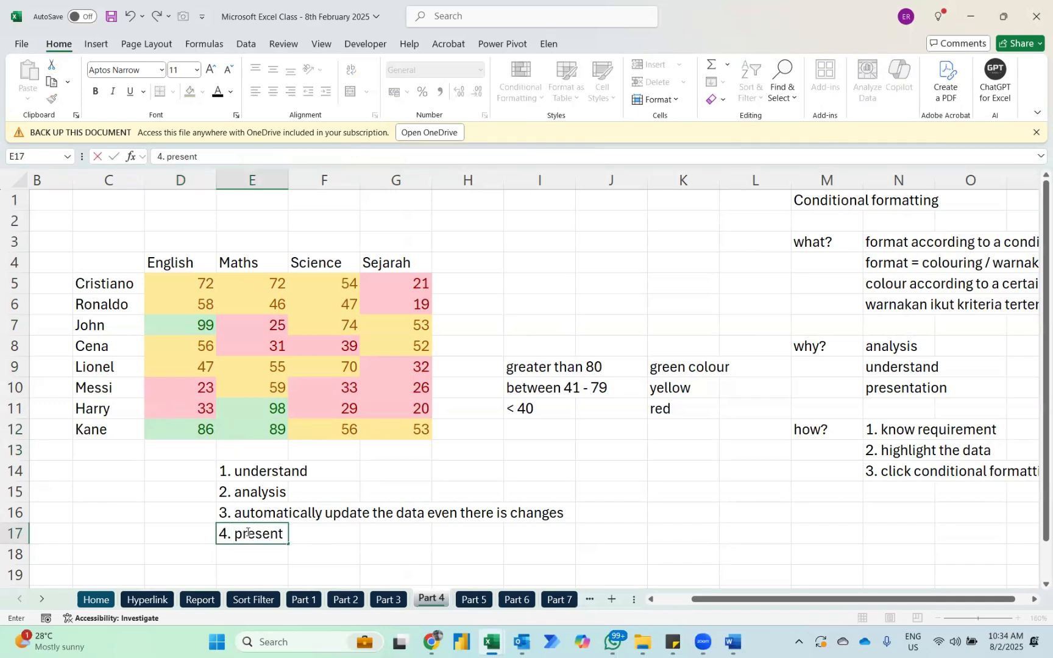
type("ation")
key("Return")
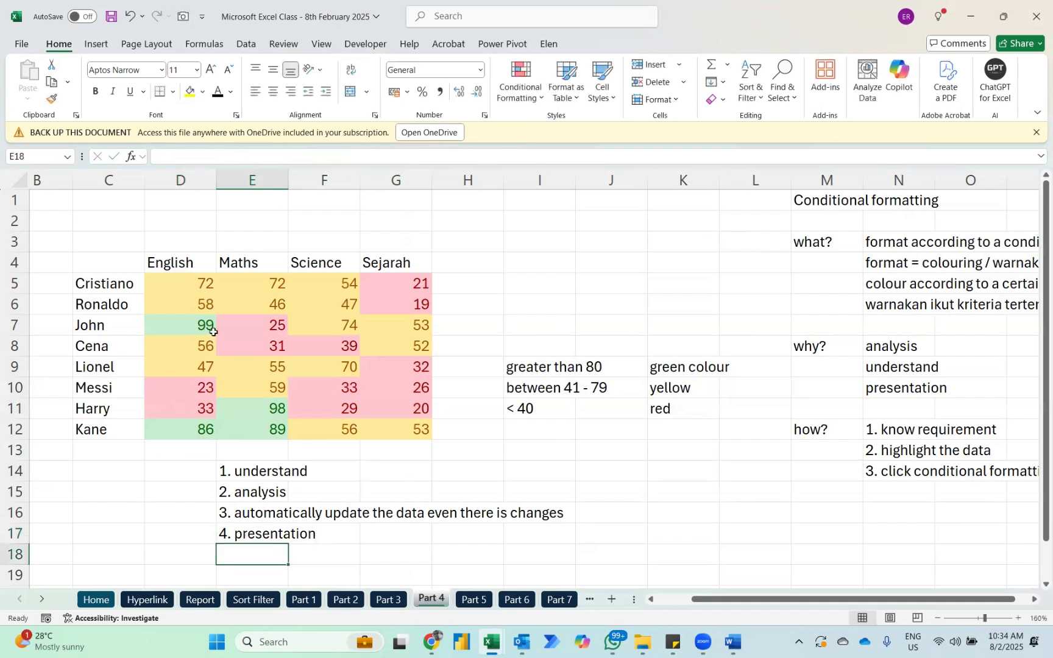